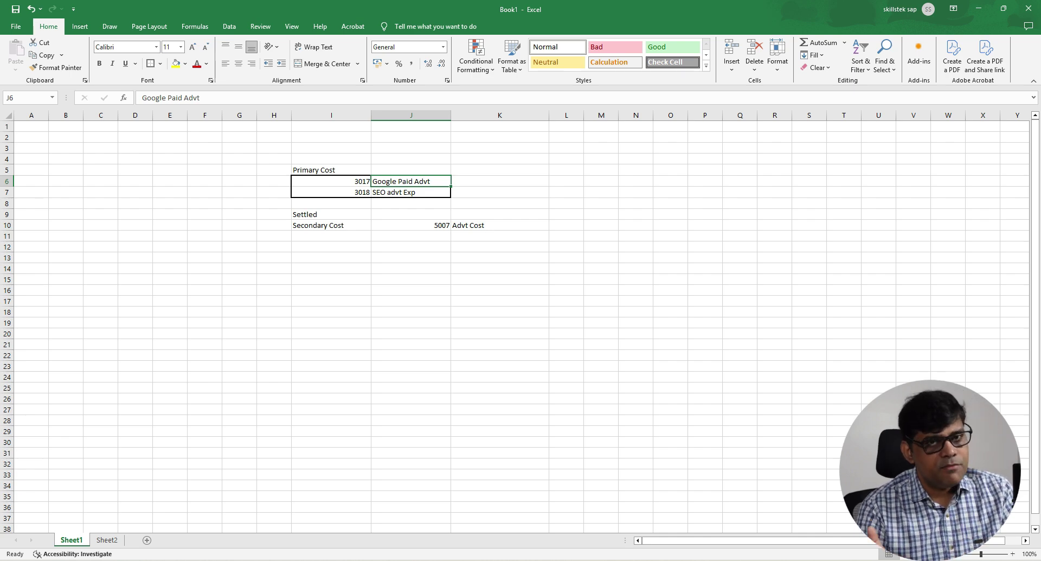
# Switch to SAP and close the Display Actual Cost Line Items for Orders window
pyautogui.hotkey('alt', 'Tab')
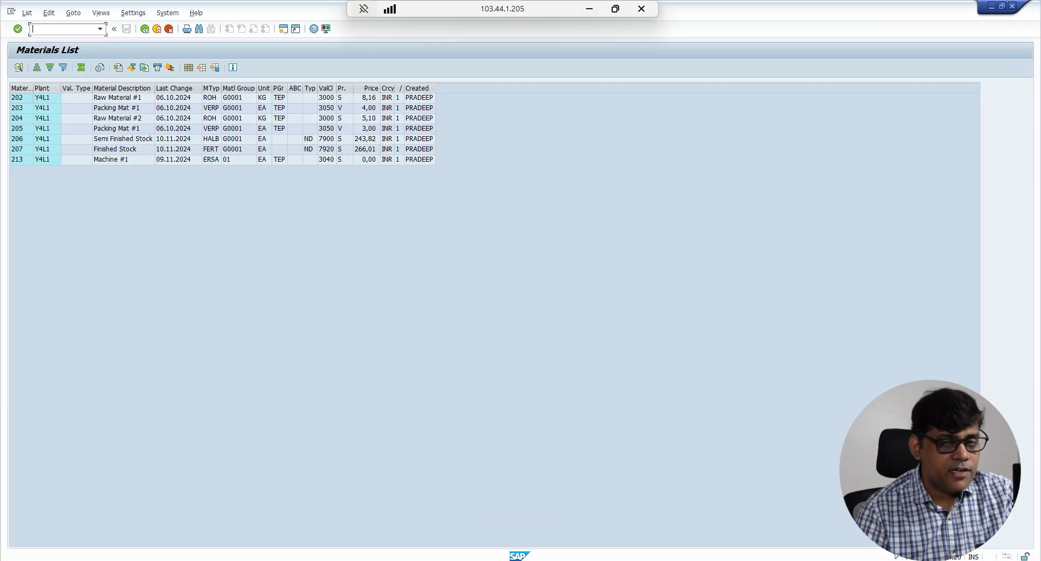
pyautogui.moveTo(163, 560)
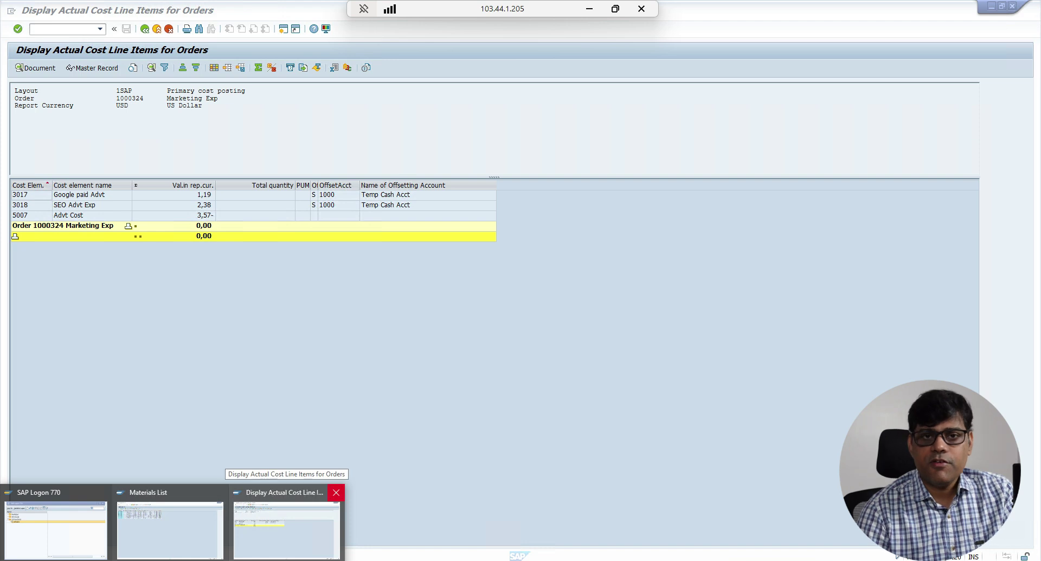
pyautogui.click(336, 492)
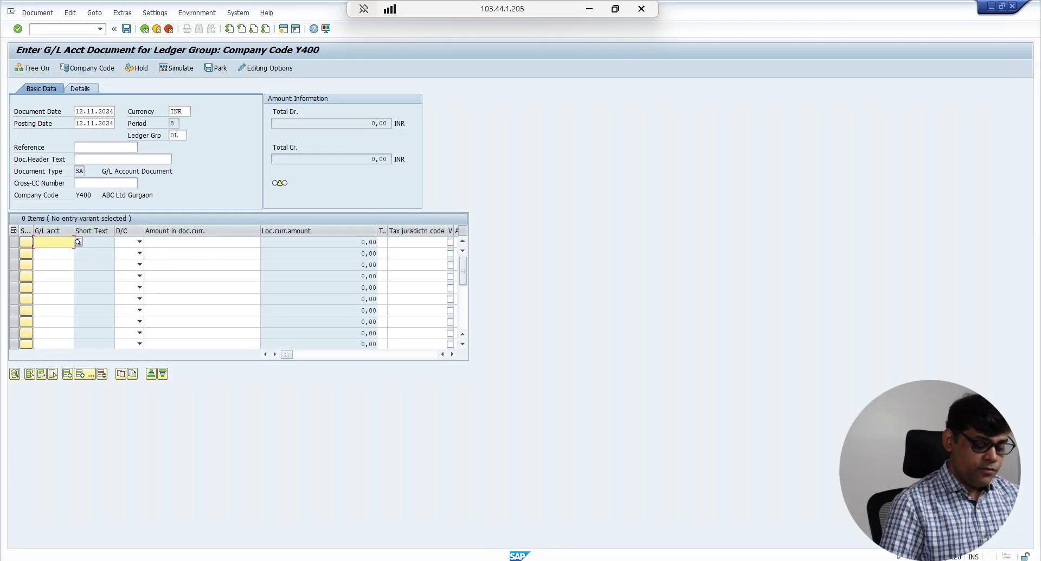
# Check the primary cost accounts listed in the Excel sheet and return to the SAP G/L document entry
pyautogui.click(589, 8)
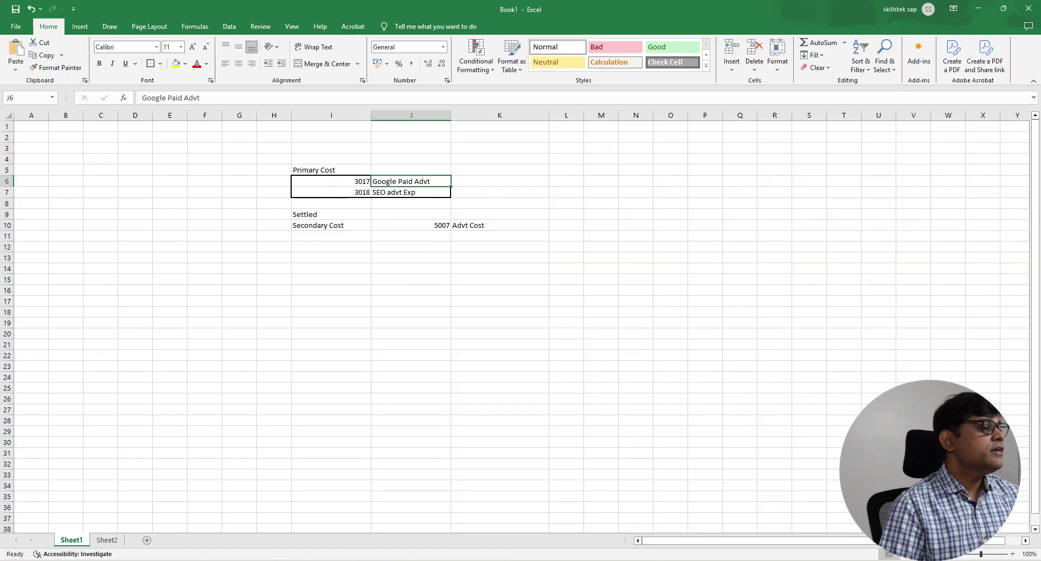
pyautogui.click(411, 279)
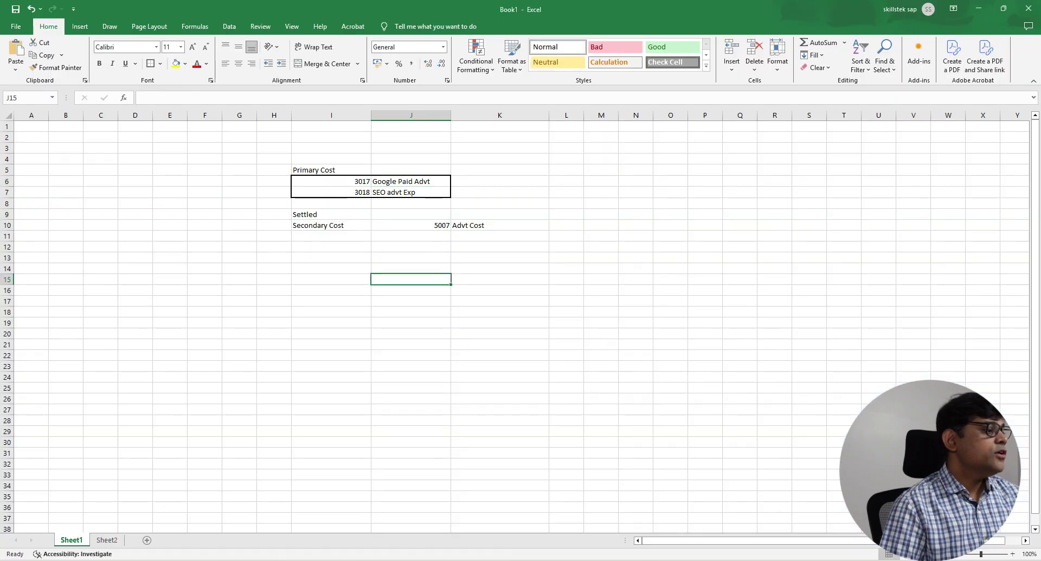
pyautogui.hotkey('alt', 'Tab')
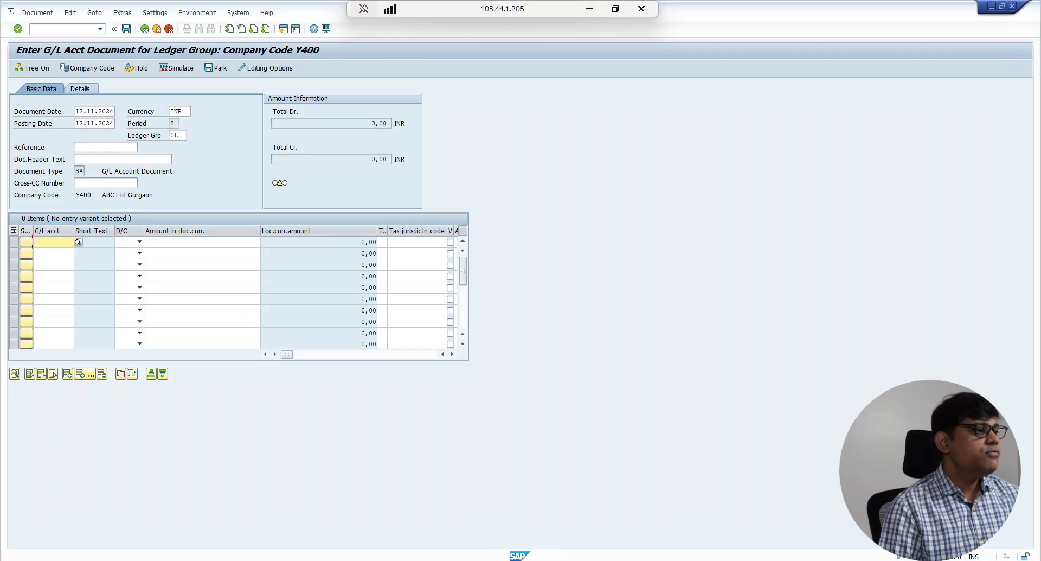
# Enter the first line item with G/L account 3017 as a debit of 150
pyautogui.write('3017')
pyautogui.press('Tab')
pyautogui.press('d')
pyautogui.press('Tab')
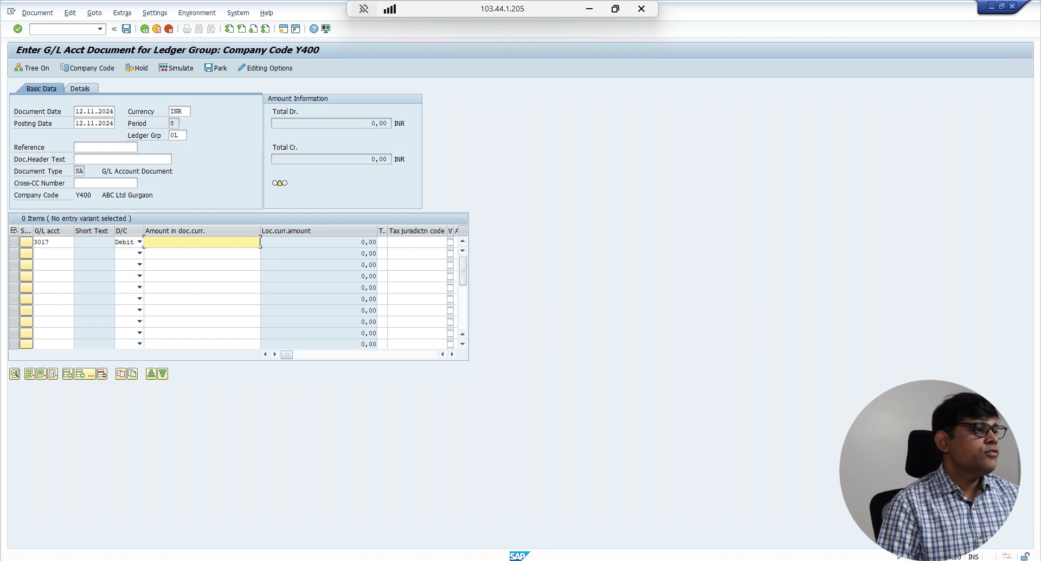
pyautogui.write('150')
pyautogui.press('Tab')
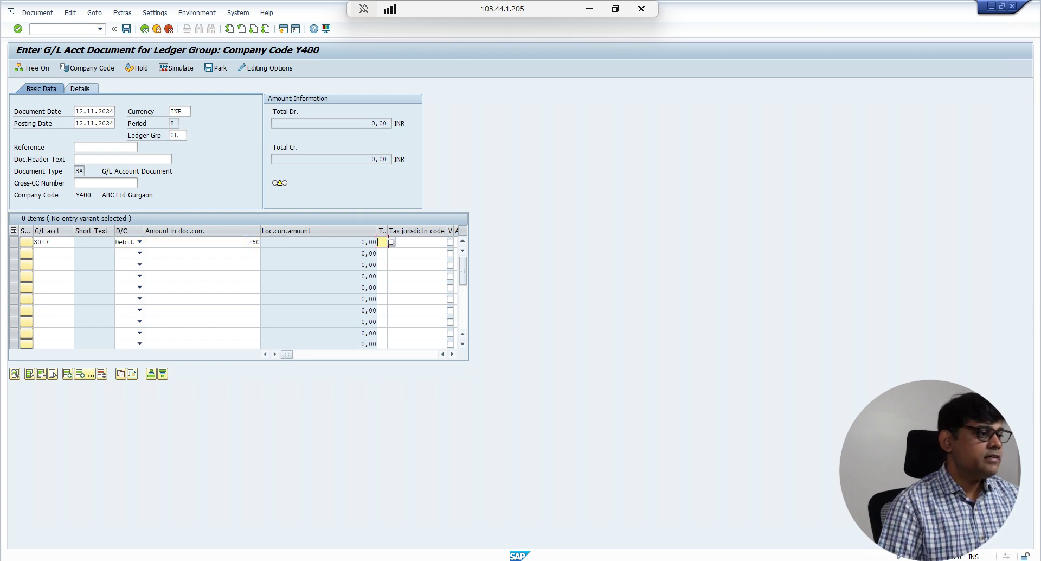
# Assign the Marketing Exp internal order to the 3017 line by searching orders in controlling area Y400
pyautogui.press('Tab')
pyautogui.press('Tab')
pyautogui.press('Tab')
pyautogui.press('Tab')
pyautogui.press('Tab')
pyautogui.press('Tab')
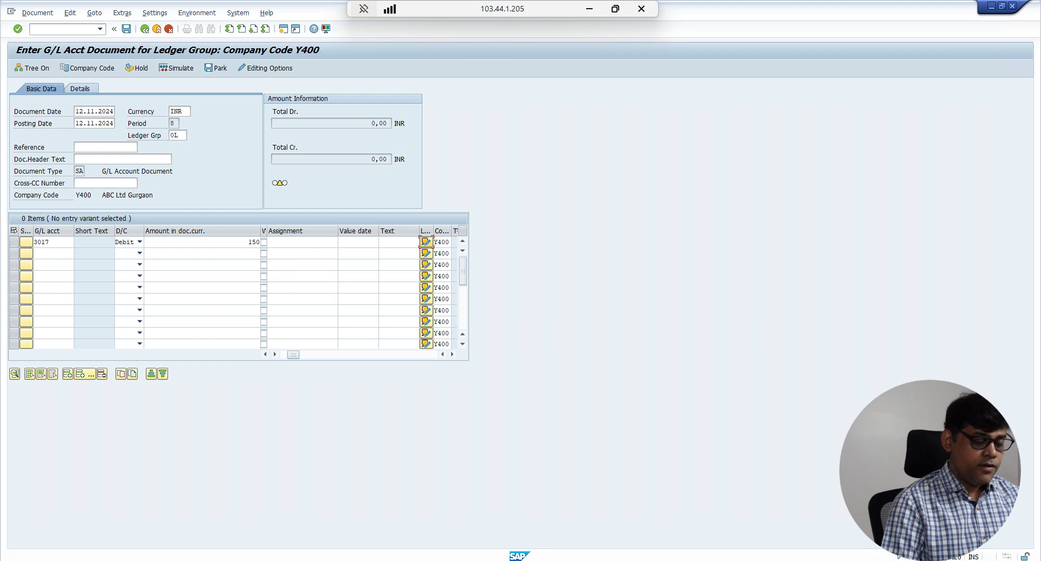
pyautogui.press('Tab')
pyautogui.press('Tab')
pyautogui.press('Tab')
pyautogui.press('Tab')
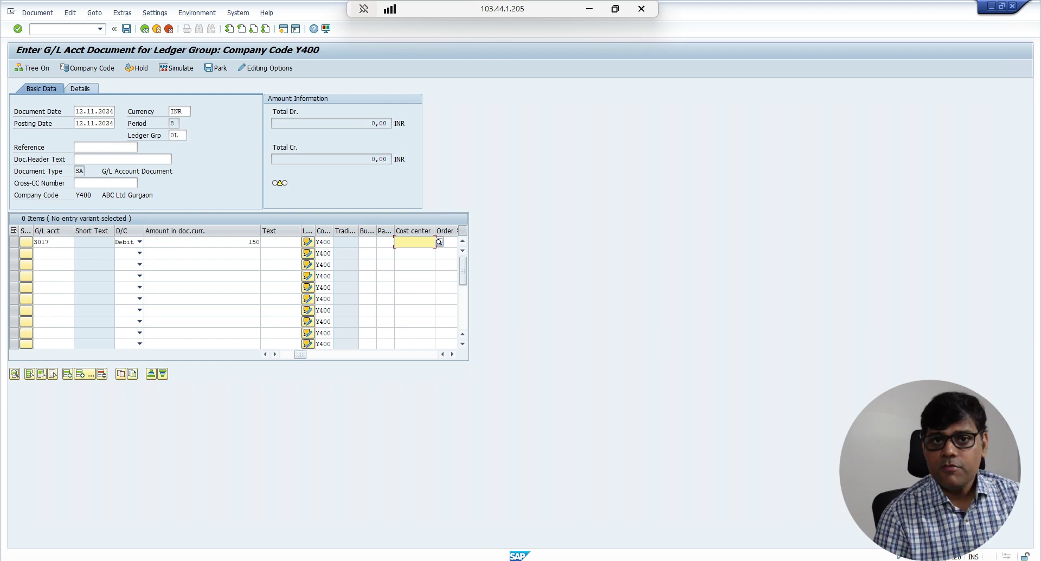
pyautogui.press('Tab')
pyautogui.press('Return')
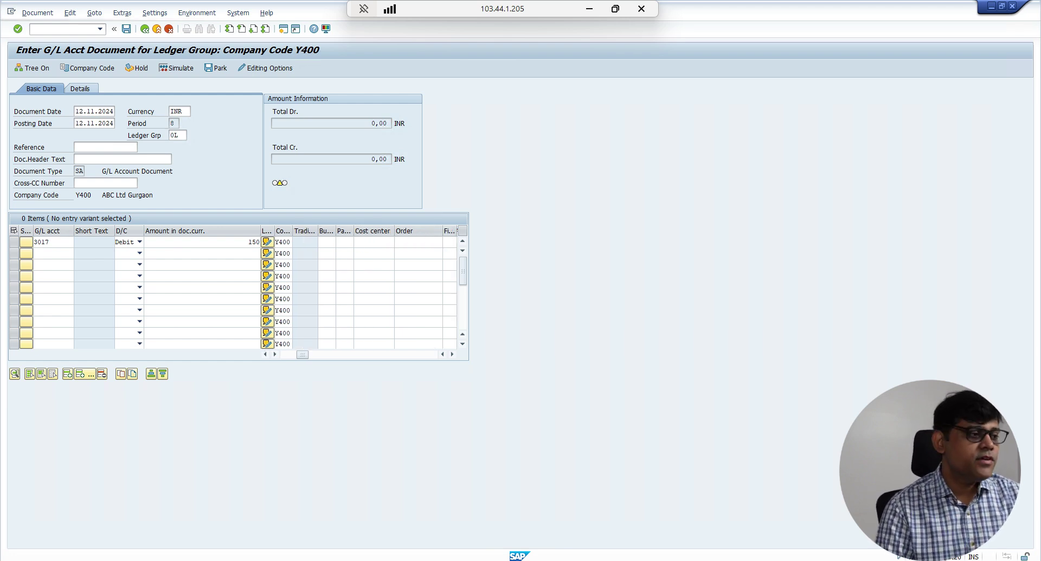
pyautogui.press('F4')
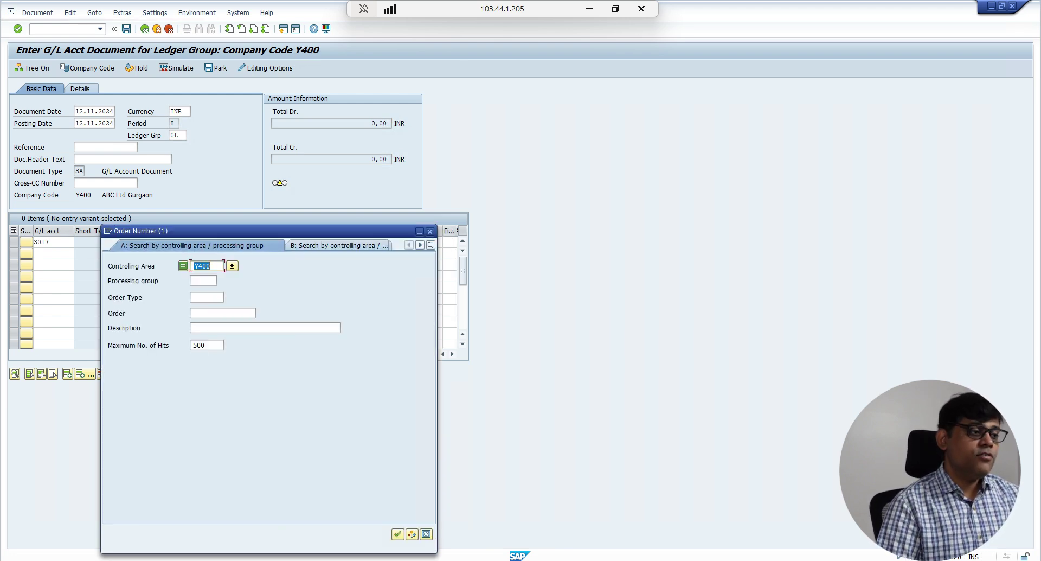
pyautogui.press('Return')
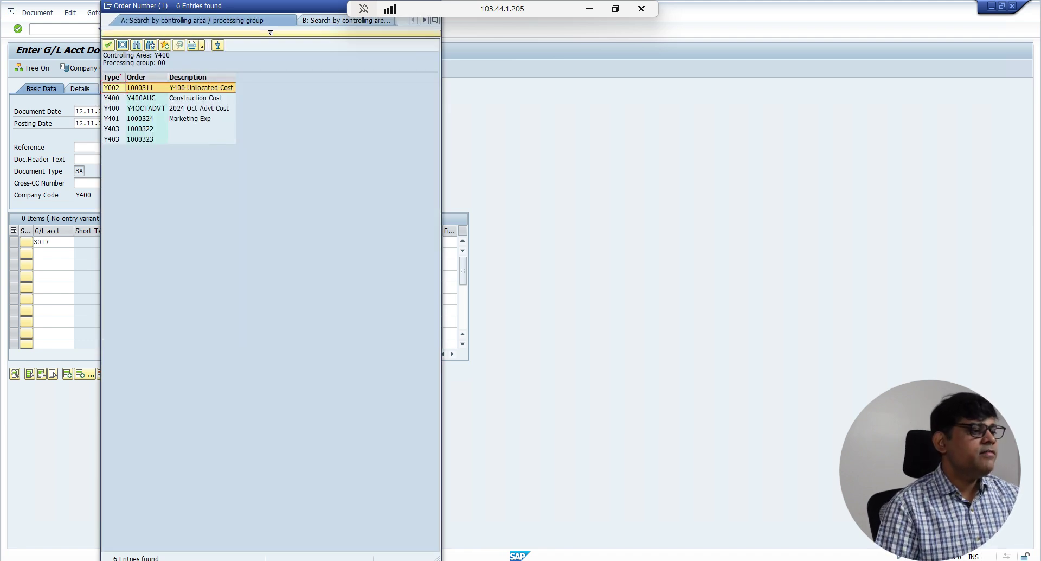
pyautogui.doubleClick(140, 119)
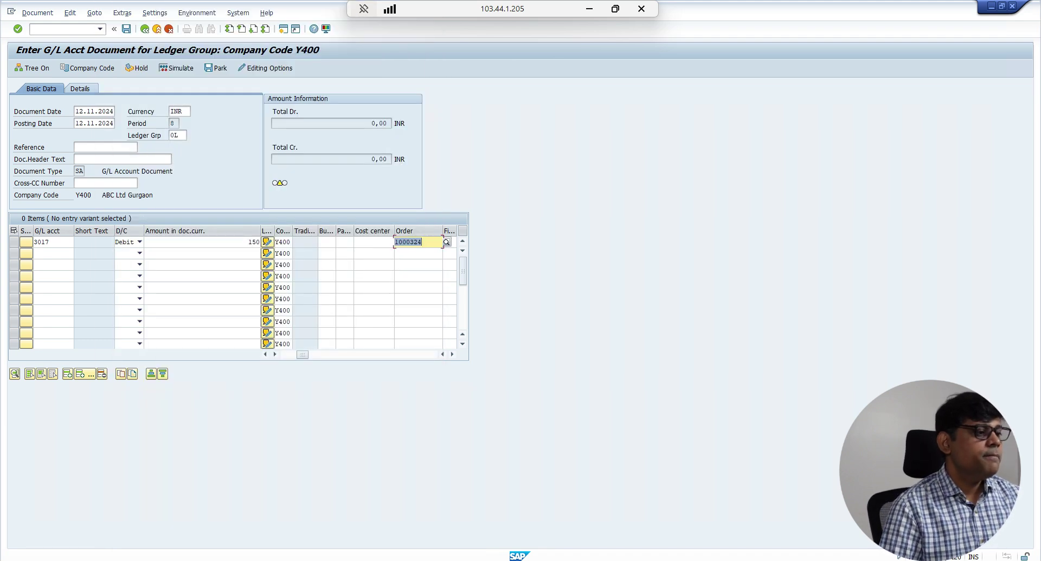
pyautogui.press('Return')
# Enter the second line item with G/L account 3018 as a debit of 80
pyautogui.click(48, 253)
pyautogui.write('318')
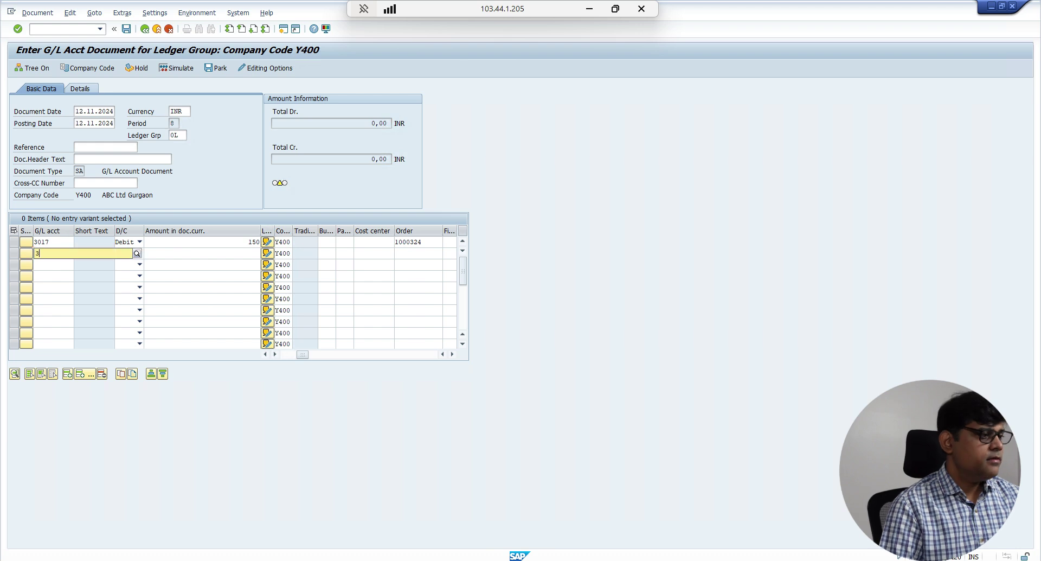
pyautogui.press('Tab')
pyautogui.hotkey('shift', 'Tab')
pyautogui.write('3018')
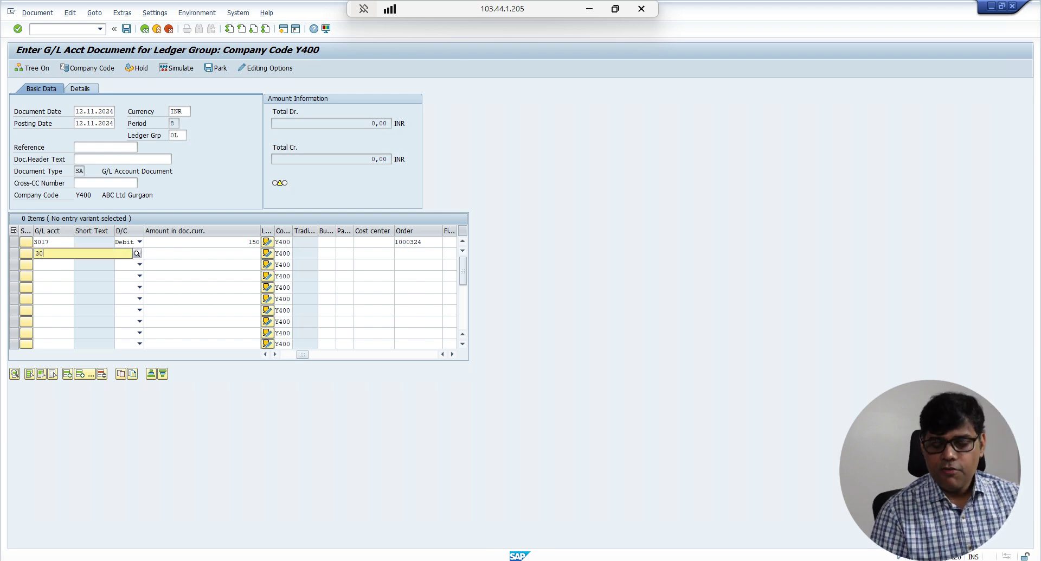
pyautogui.press('Tab')
pyautogui.press('Down')
pyautogui.press('Tab')
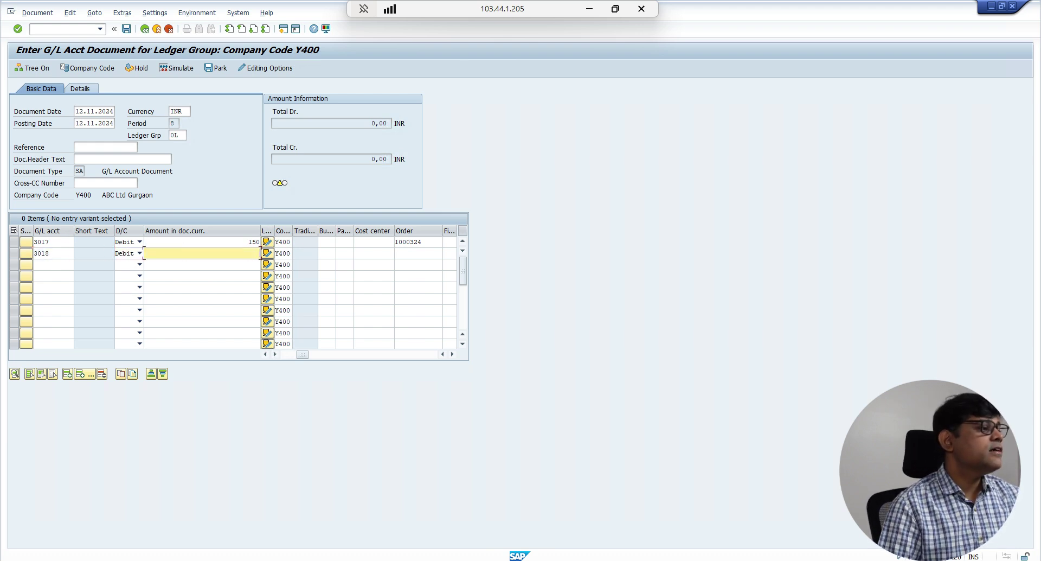
pyautogui.write('80')
# Assign the same Marketing Exp internal order to the 3018 line item
pyautogui.press('Tab')
pyautogui.press('Tab')
pyautogui.press('Tab')
pyautogui.press('Tab')
pyautogui.press('Tab')
pyautogui.press('Tab')
pyautogui.press('Tab')
pyautogui.press('Tab')
pyautogui.press('Tab')
pyautogui.press('Tab')
pyautogui.press('Tab')
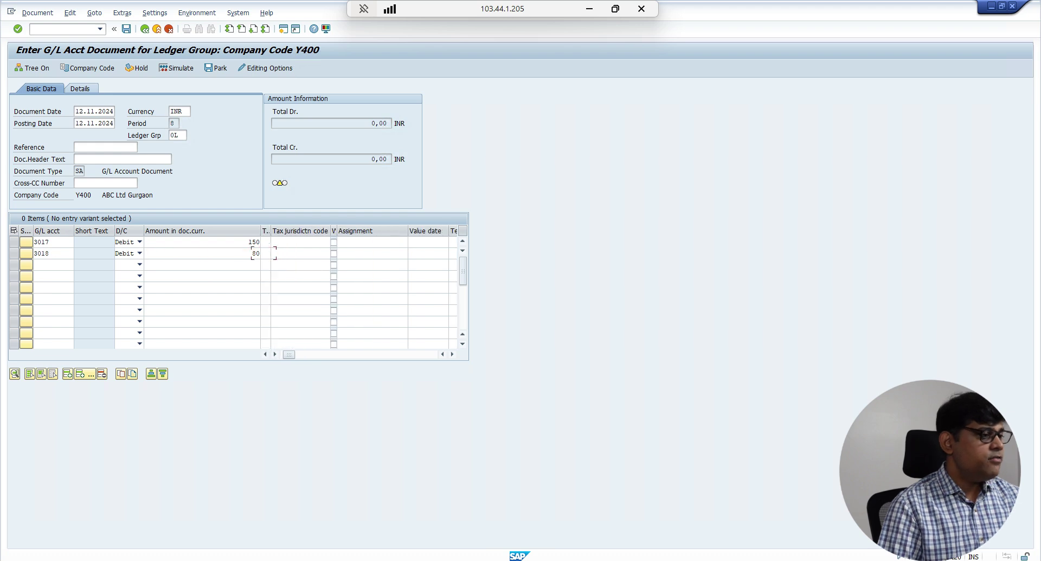
pyautogui.press('Tab')
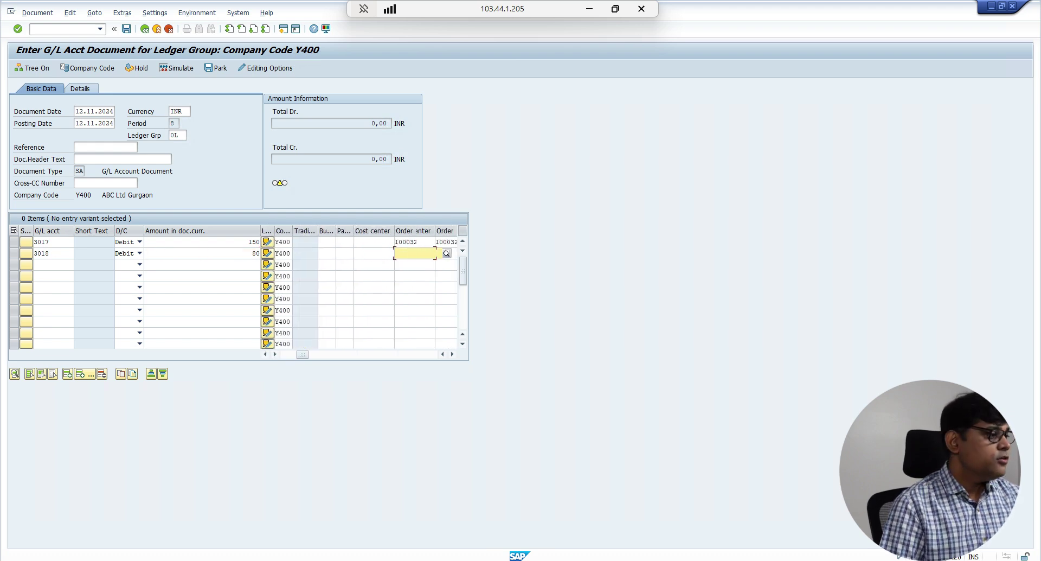
pyautogui.write('1000324')
# Enter the third line item with G/L account 1000 as a credit of 230 and validate the entries
pyautogui.click(53, 265)
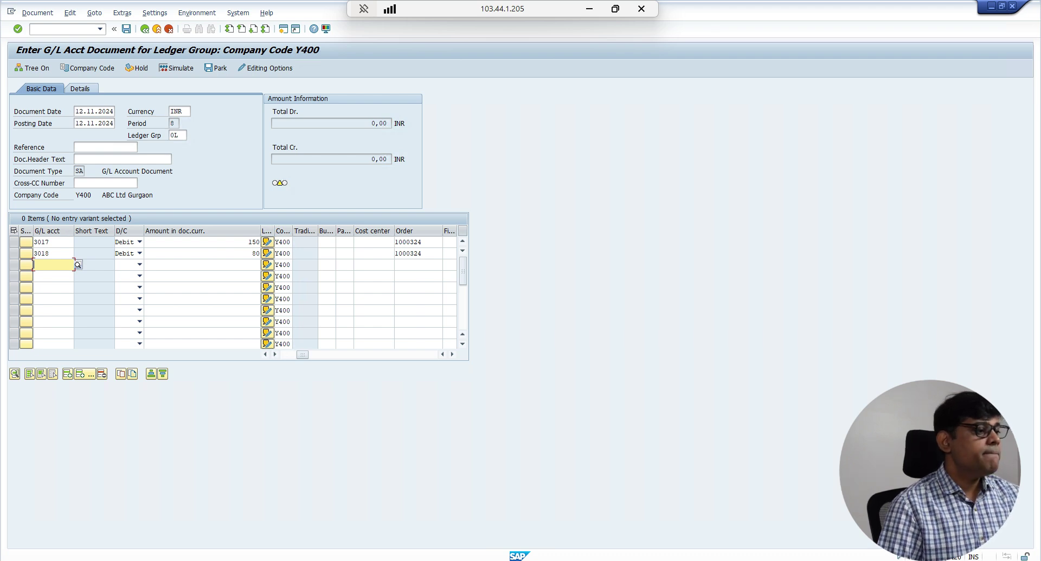
pyautogui.write('1000')
pyautogui.press('Tab')
pyautogui.hotkey('shift', 'Tab')
pyautogui.press('Delete')
pyautogui.write('1000')
pyautogui.press('Tab')
pyautogui.write('c')
pyautogui.press('Tab')
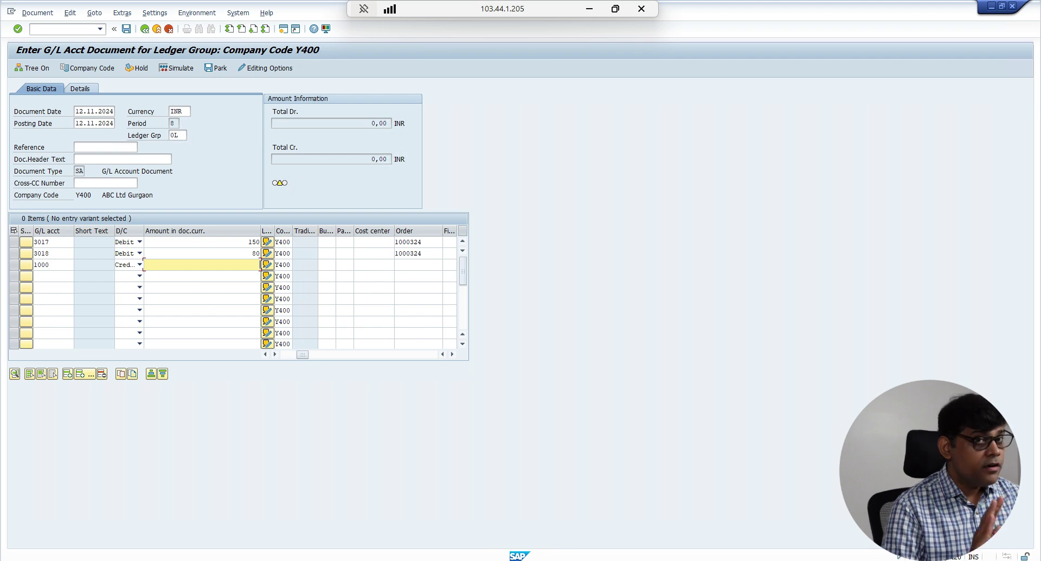
pyautogui.write('230')
pyautogui.press('Return')
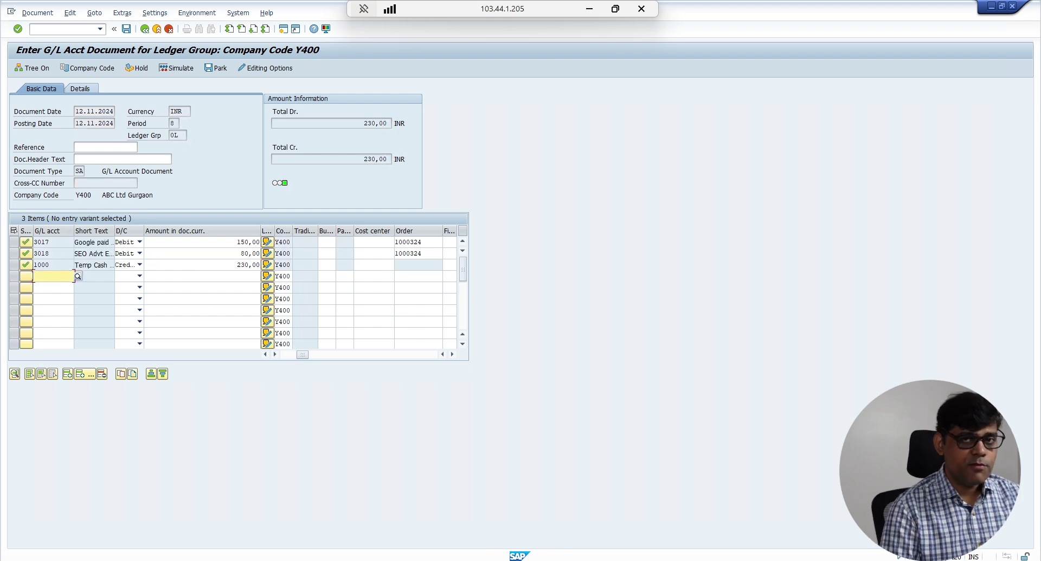
# Post the G/L document and display line item 1 of the posted document
pyautogui.hotkey('ctrl', 's')
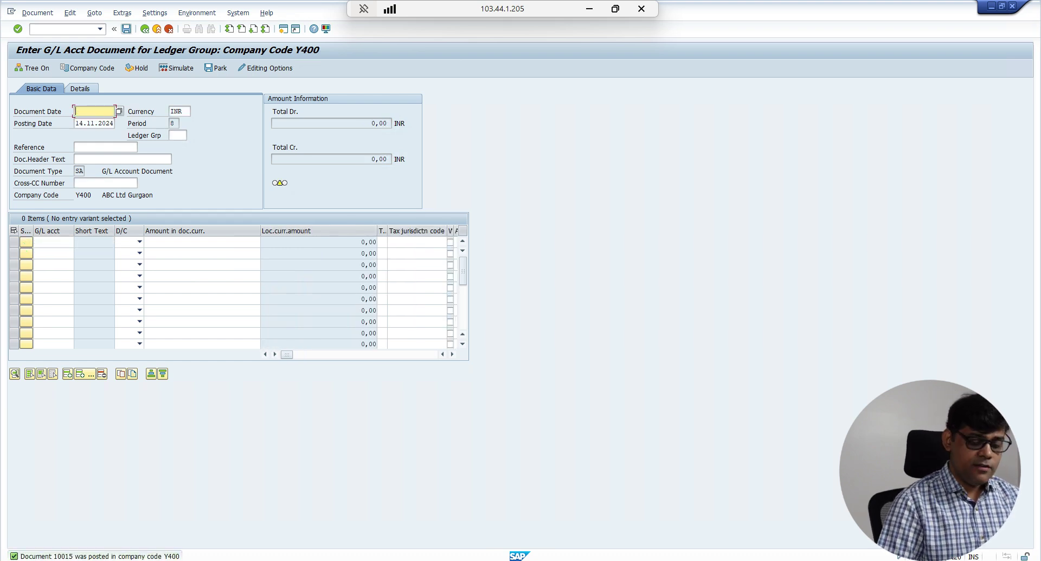
pyautogui.click(38, 12)
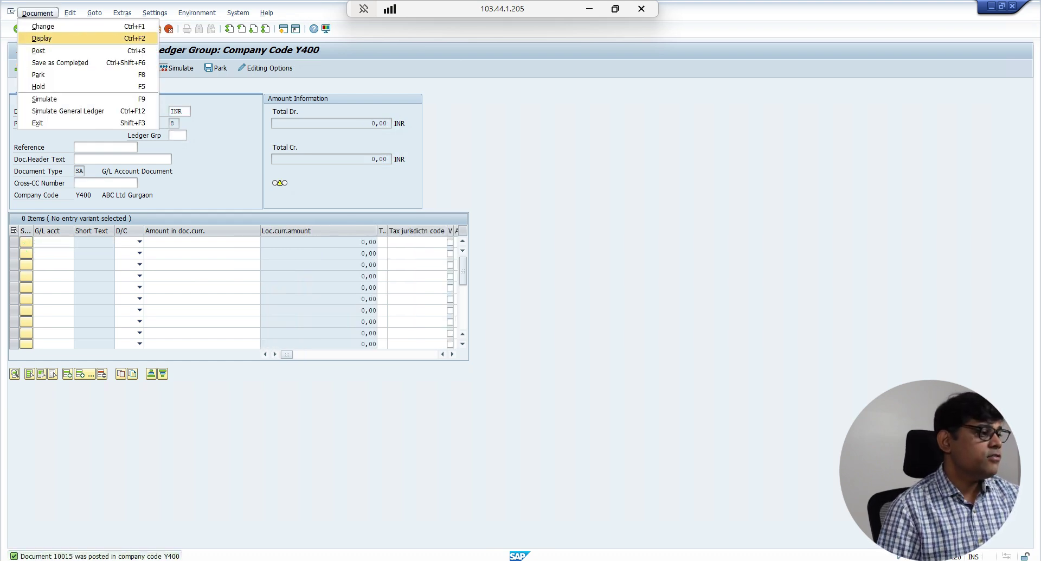
pyautogui.press('Return')
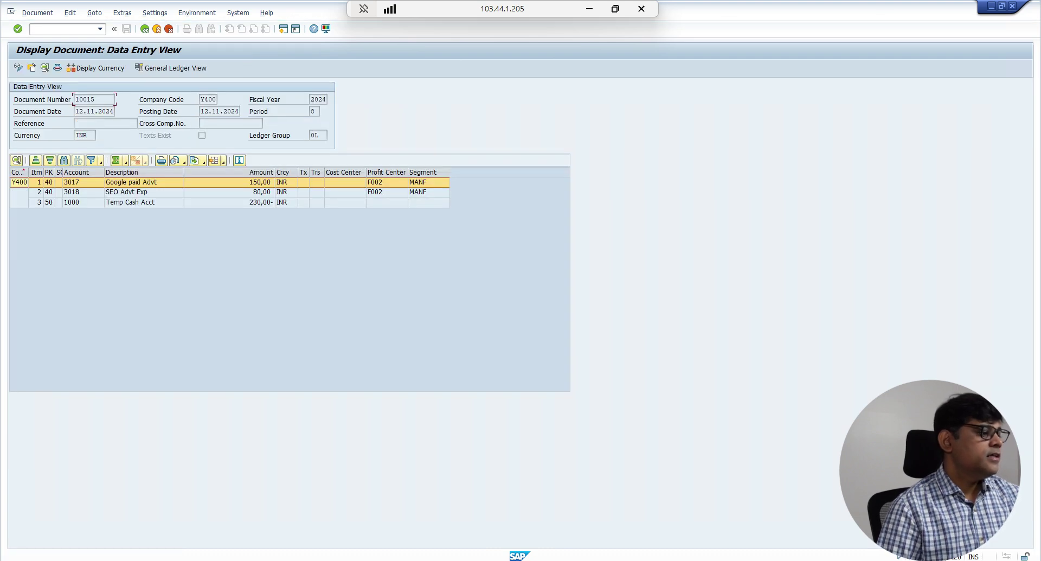
pyautogui.doubleClick(304, 182)
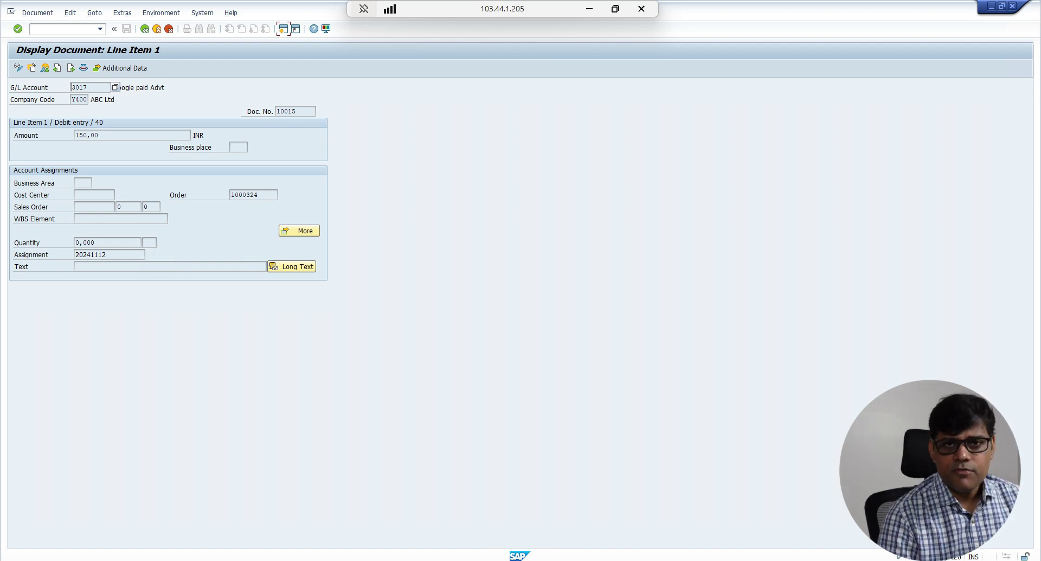
# Start transaction SE16N in a new session and load table ACDOCA
pyautogui.click(283, 29)
pyautogui.click(283, 29)
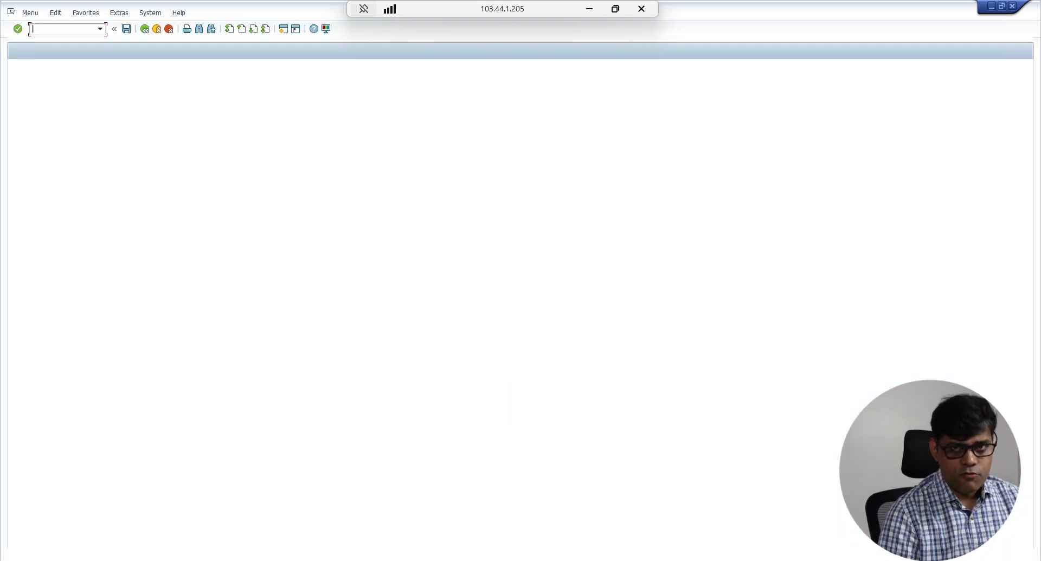
pyautogui.write('se')
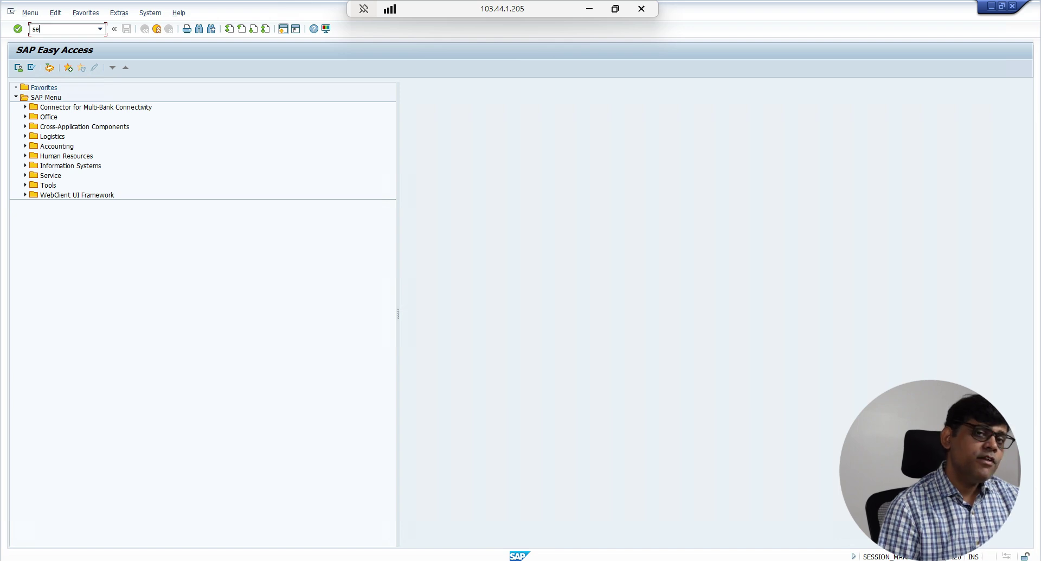
pyautogui.write('16n')
pyautogui.press('Return')
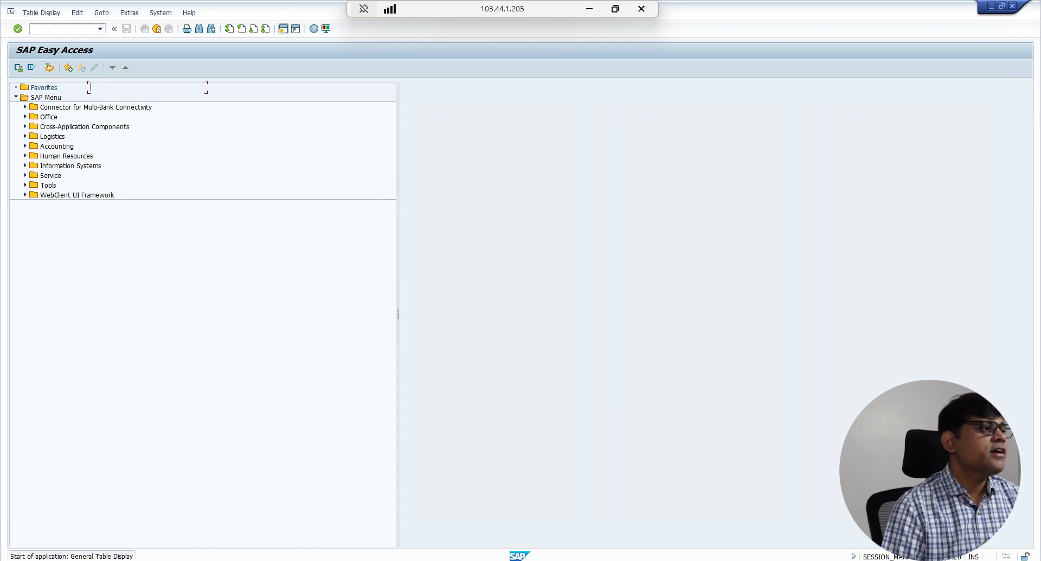
pyautogui.write('acdoca')
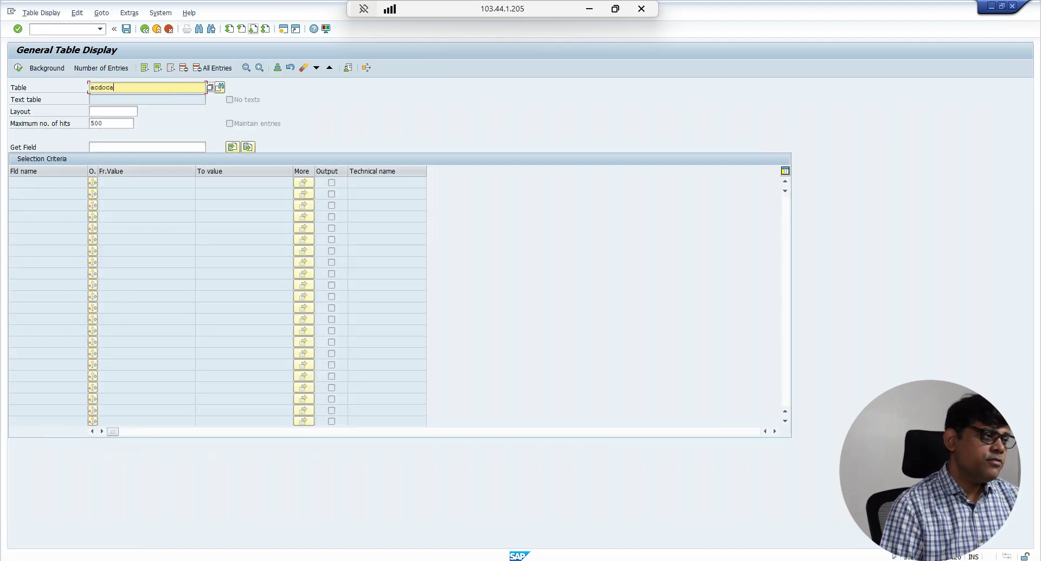
pyautogui.press('Return')
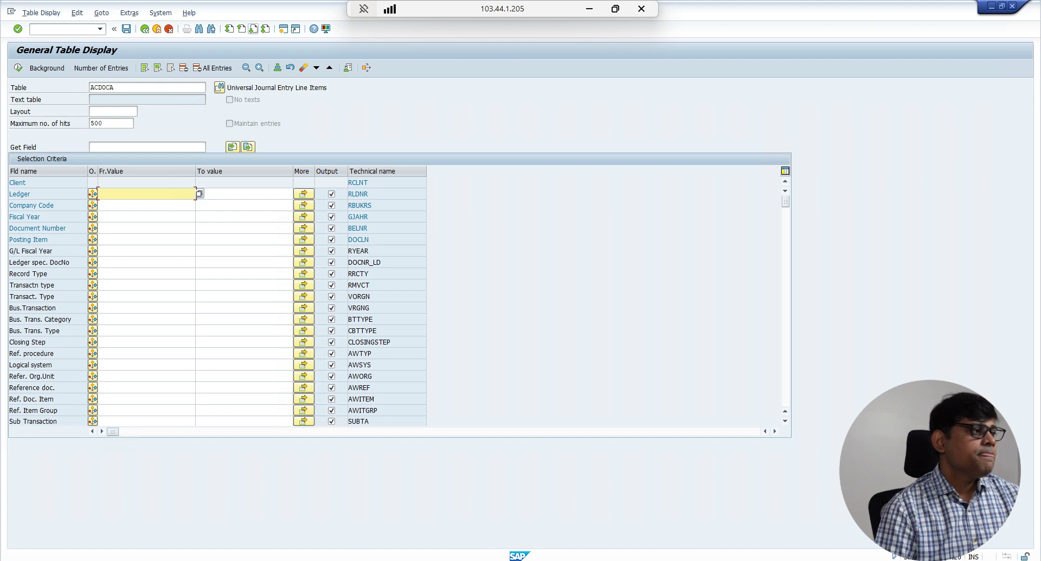
# Restrict the ACDOCA selection to ledger 0L, company code Y400 and document number 10015
pyautogui.press('Down')
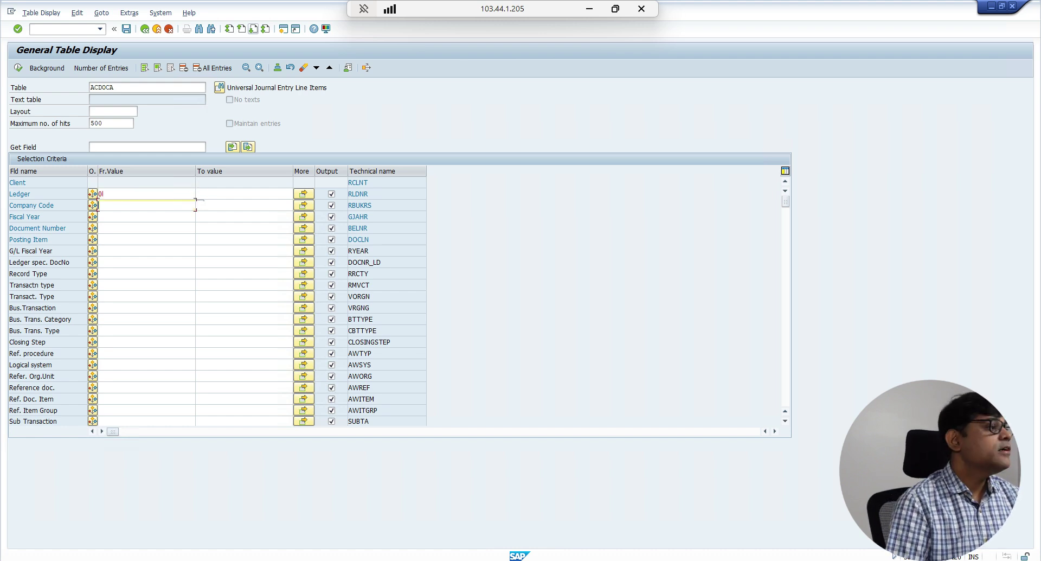
pyautogui.write('ty400')
pyautogui.press('Return')
pyautogui.press('Return')
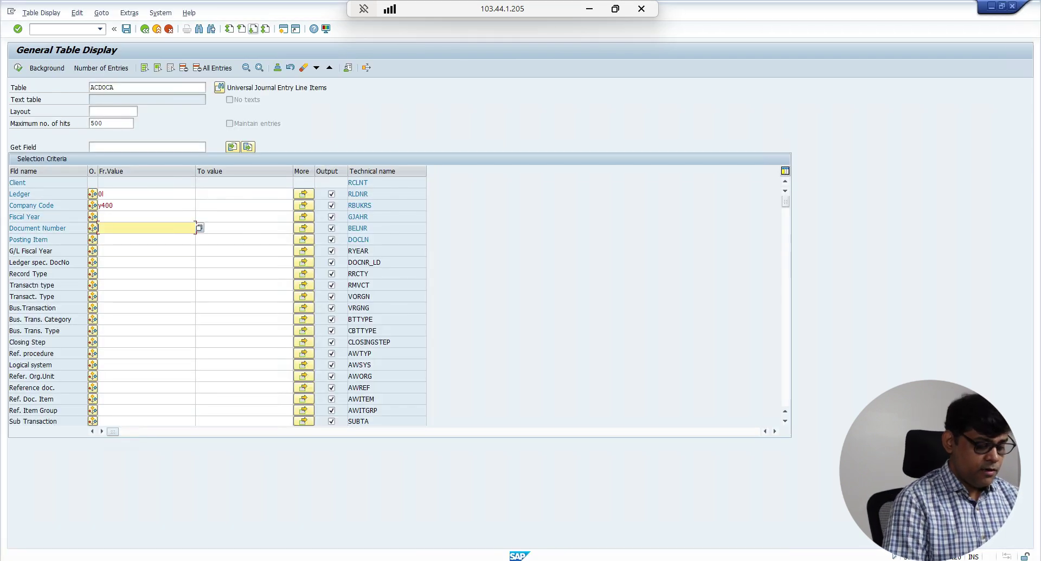
pyautogui.write('10015')
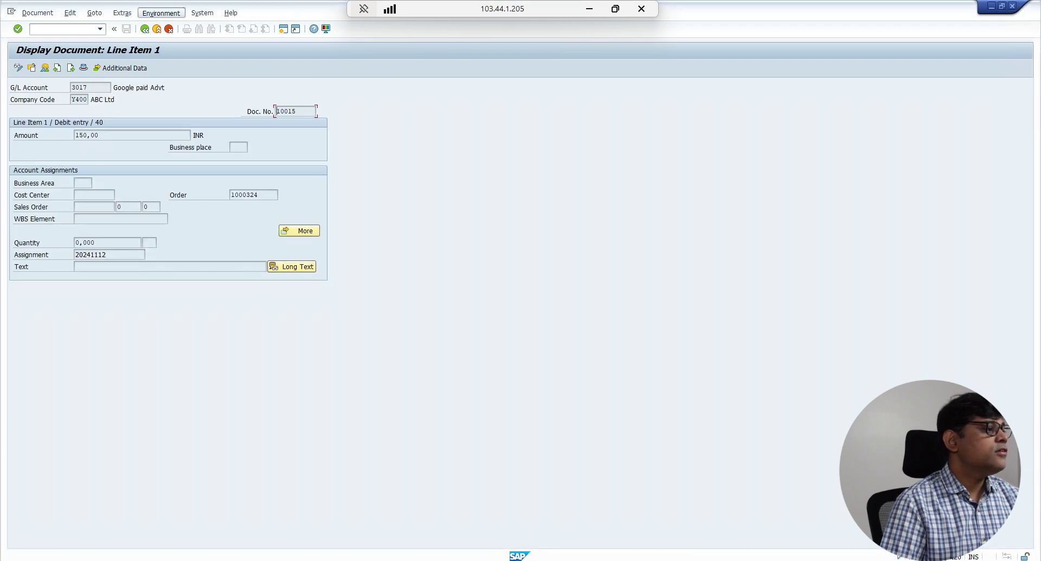
# List the accounting documents linked to posted document 10015, then close the list
pyautogui.click(161, 12)
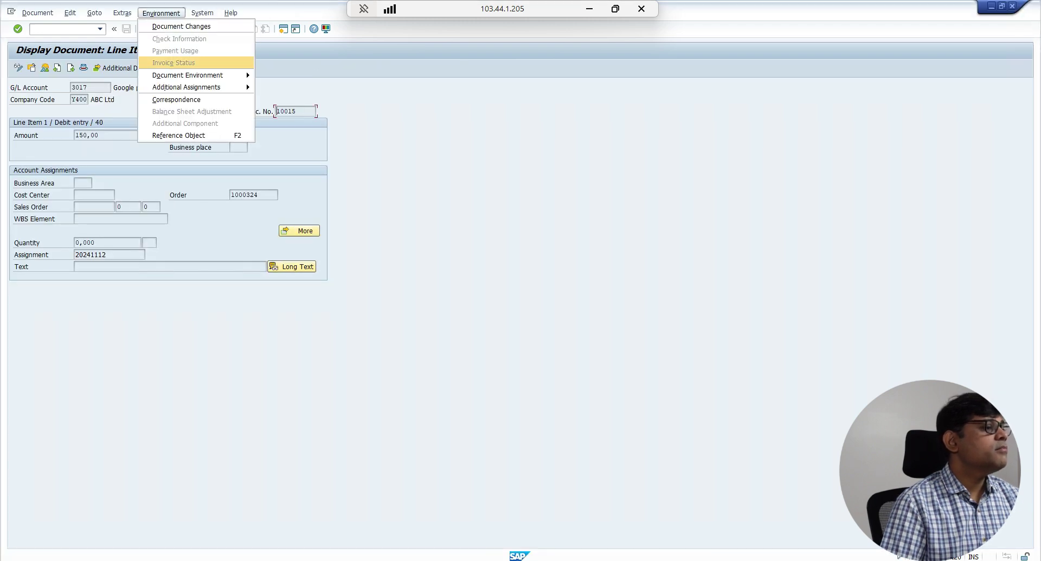
pyautogui.moveTo(187, 75)
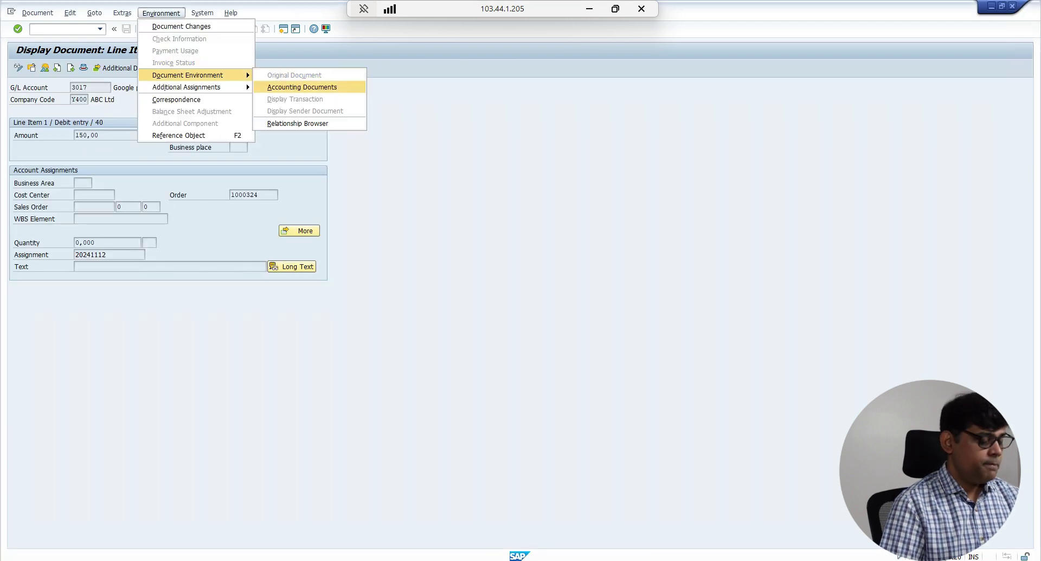
pyautogui.click(303, 87)
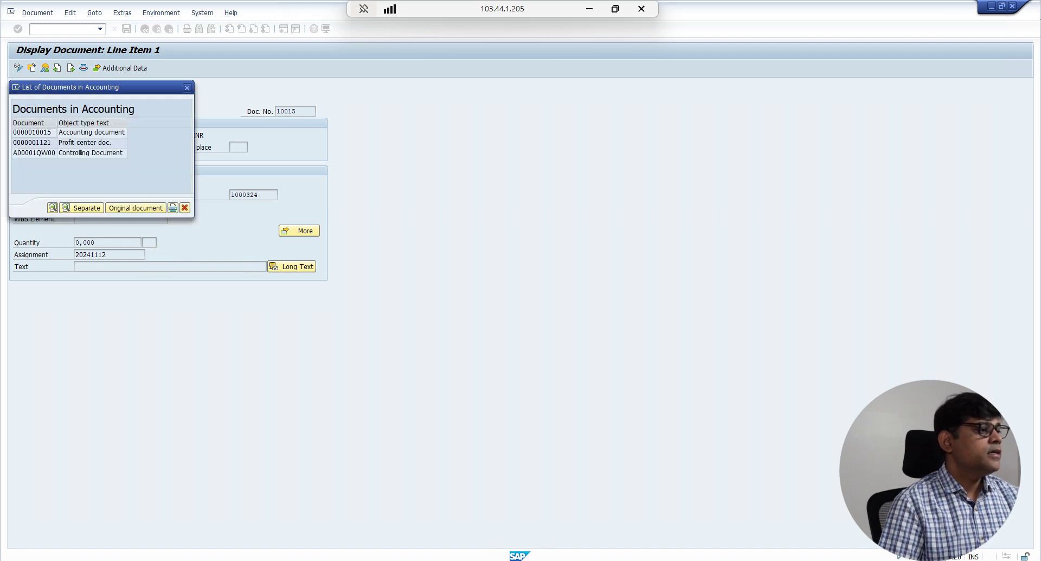
pyautogui.click(185, 207)
# Run the restricted ACDOCA selection in the table display session and open the detailed display of posting item 000001
pyautogui.hotkey('alt', 'Tab')
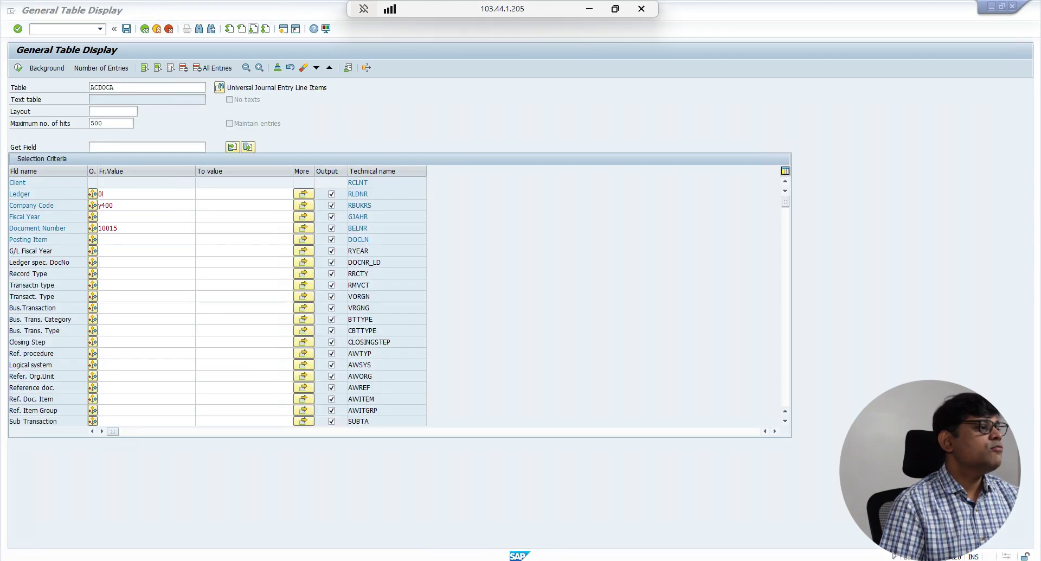
pyautogui.press('Return')
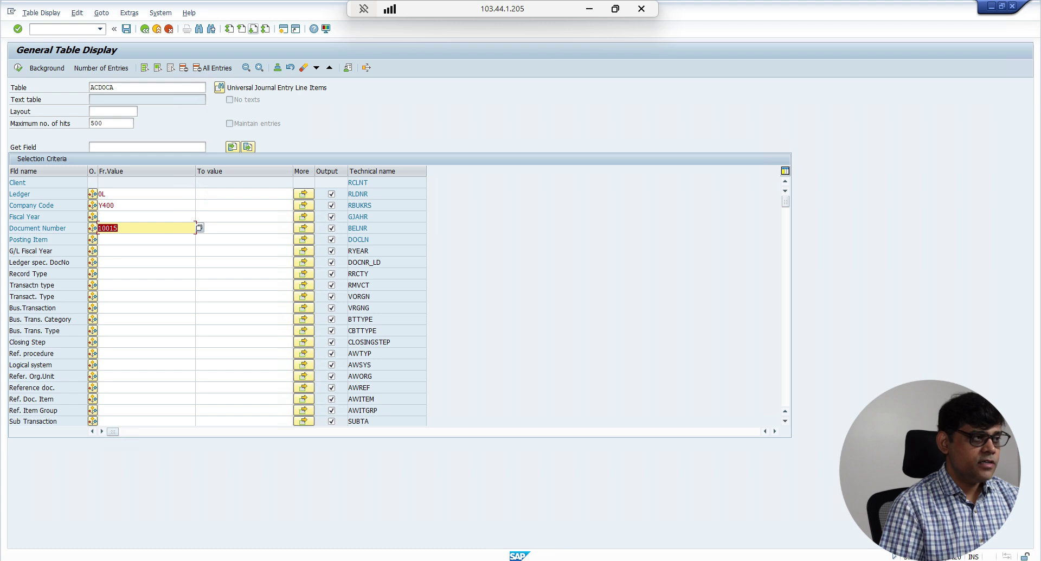
pyautogui.press('F8')
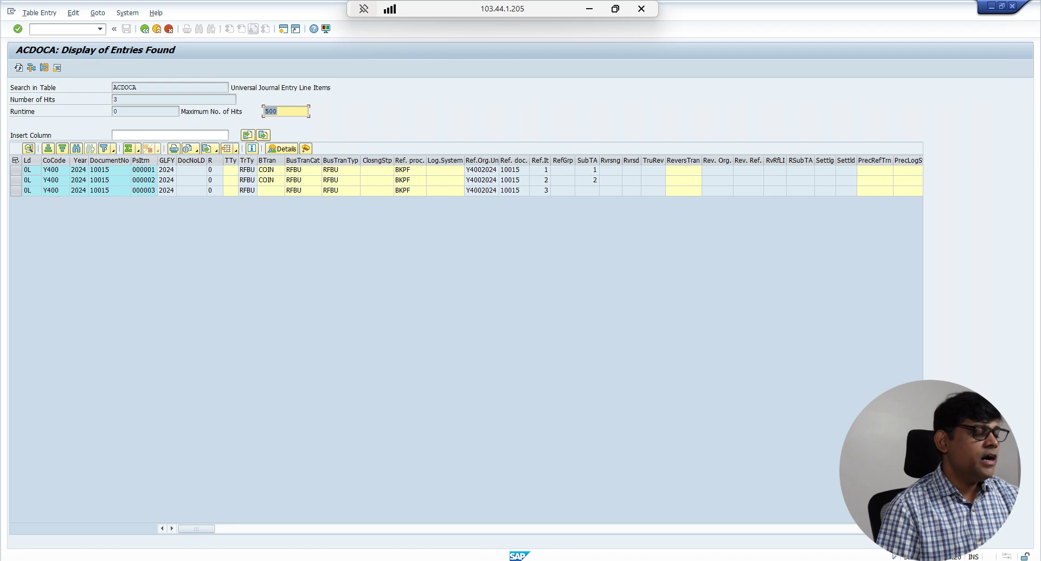
pyautogui.doubleClick(272, 171)
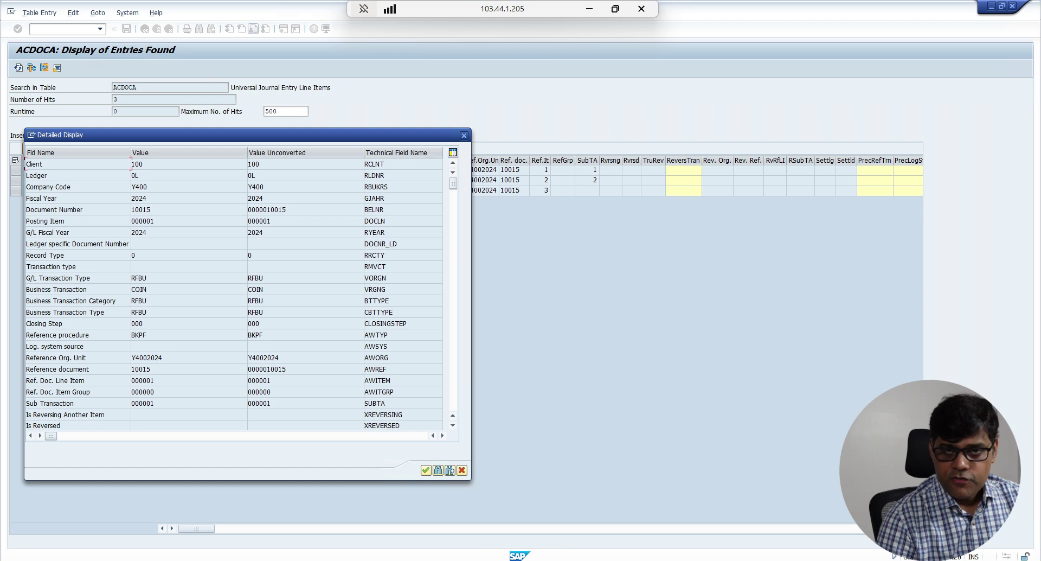
# Find field PAOBJNR in the detailed display of posting item 000001, check it, and close the details
pyautogui.click(438, 470)
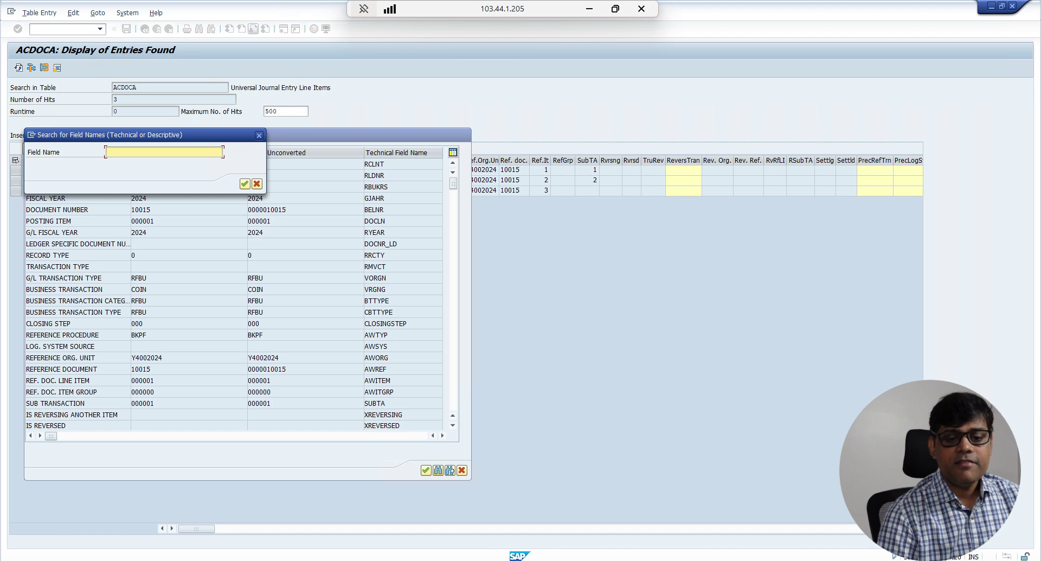
pyautogui.write('pa')
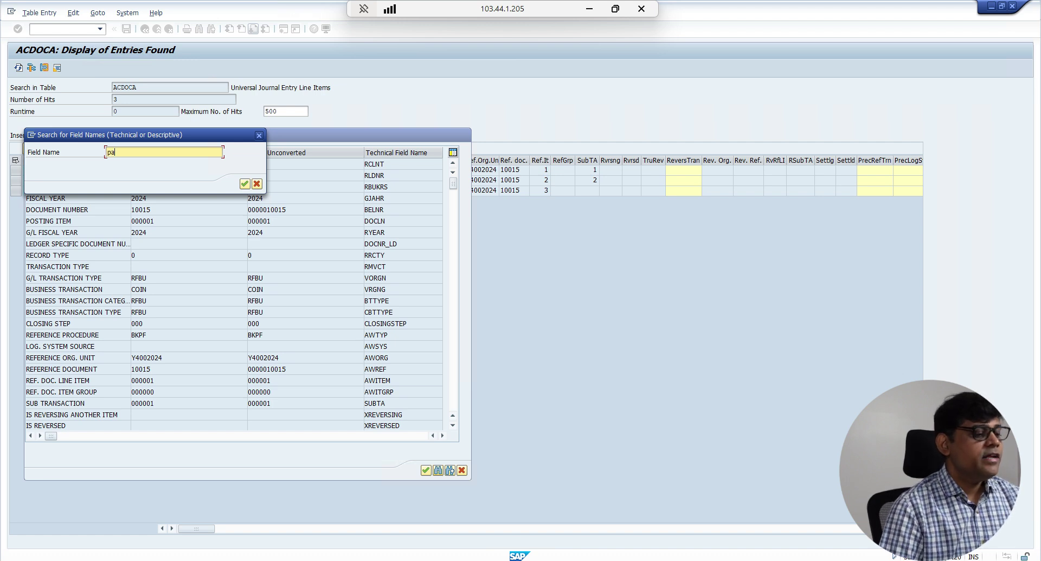
pyautogui.write('ob')
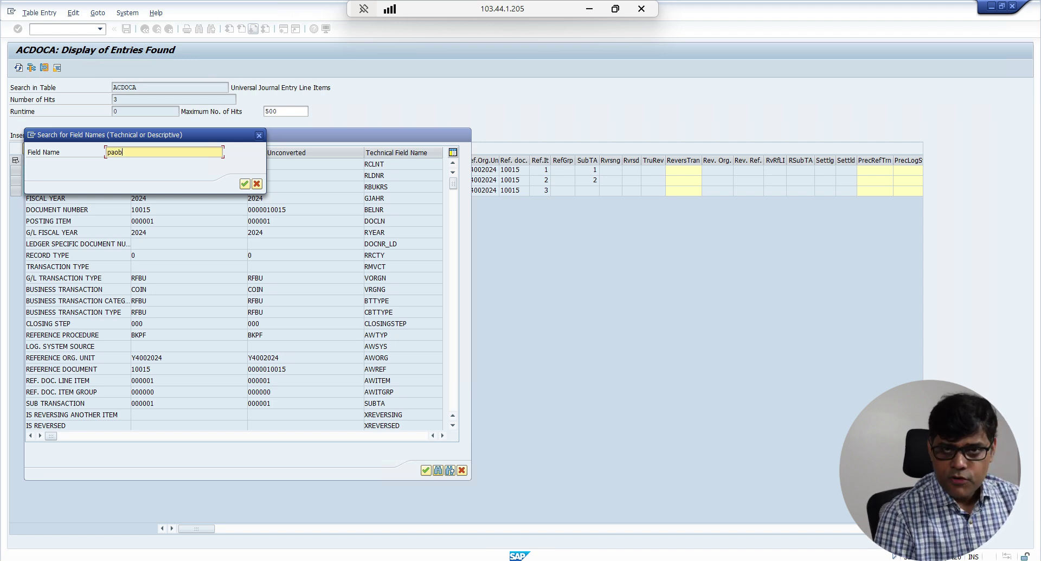
pyautogui.write('jnr')
pyautogui.press('Return')
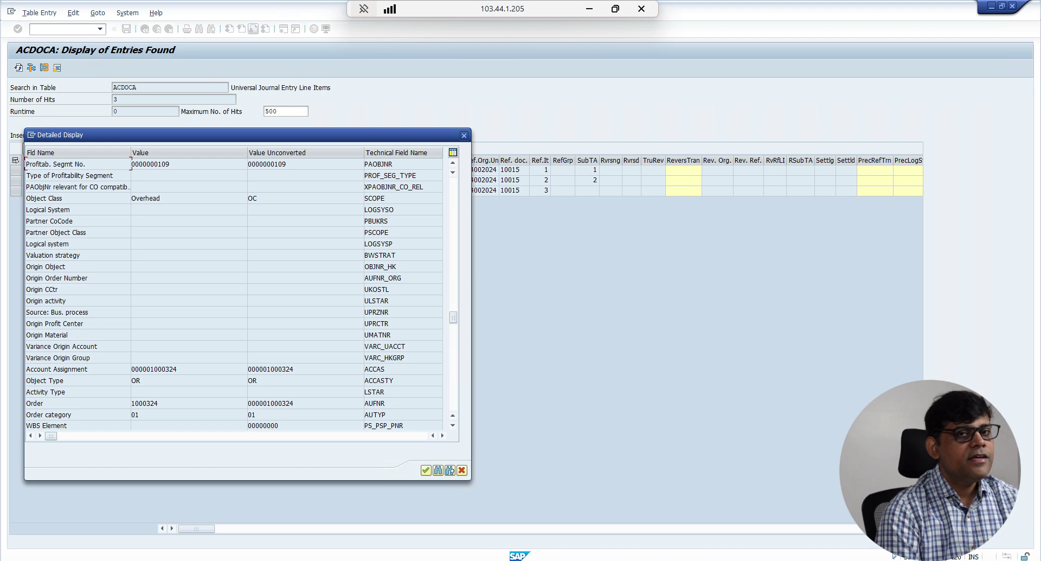
pyautogui.click(146, 199)
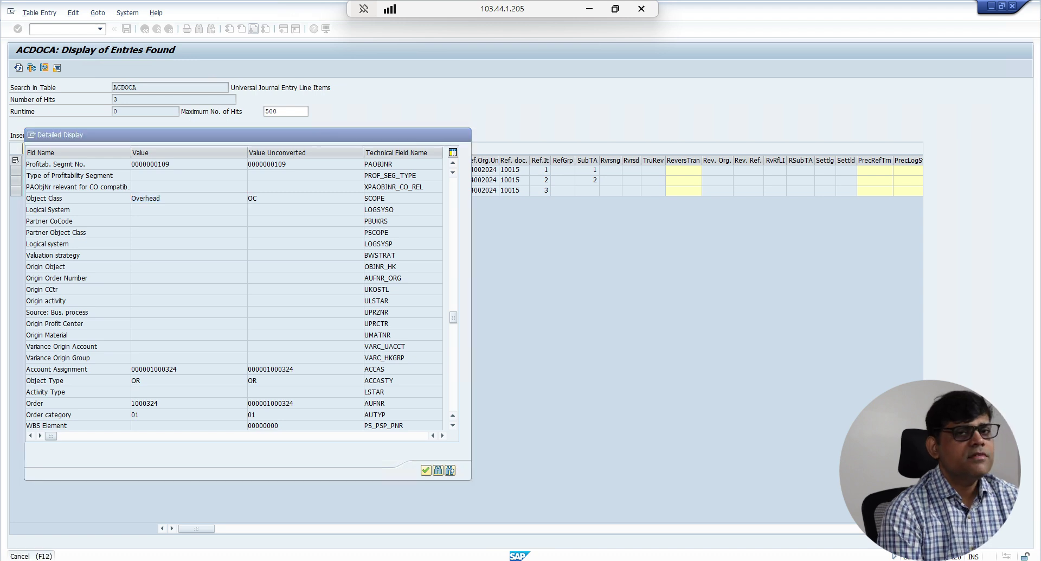
pyautogui.click(461, 469)
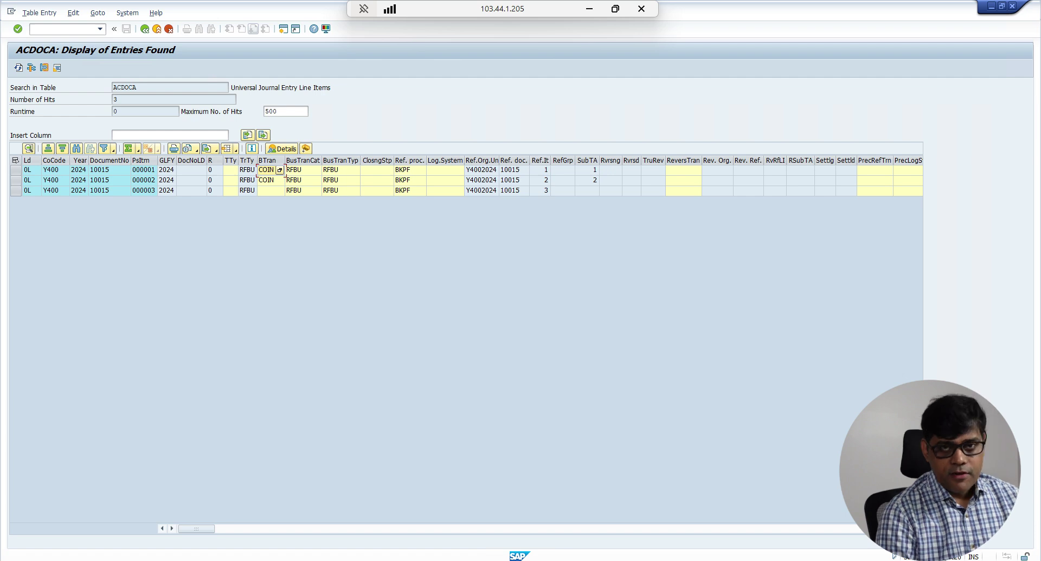
# Examine the currency, account, cost center, profit center, controlling area and segment columns of document 10015's ACDOCA line items
pyautogui.press('Right')
pyautogui.press('Right')
pyautogui.press('Right')
pyautogui.press('Right')
pyautogui.press('Right')
pyautogui.press('Right')
pyautogui.press('Right')
pyautogui.press('Right')
pyautogui.press('Right')
pyautogui.press('Right')
pyautogui.press('Right')
pyautogui.press('Right')
pyautogui.press('Right')
pyautogui.press('Right')
pyautogui.press('Right')
pyautogui.press('Right')
pyautogui.press('Right')
pyautogui.press('Right')
pyautogui.press('Right')
pyautogui.press('Right')
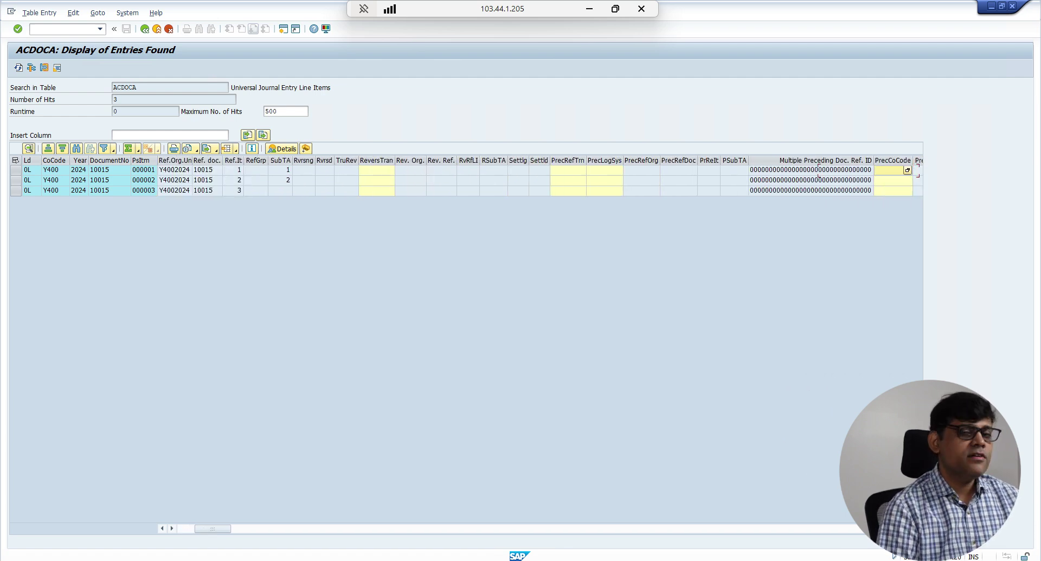
pyautogui.press('Right')
pyautogui.press('Right')
pyautogui.press('Right')
pyautogui.press('Right')
pyautogui.press('Right')
pyautogui.press('Right')
pyautogui.press('Right')
pyautogui.press('Right')
pyautogui.press('Right')
pyautogui.press('Right')
pyautogui.press('Right')
pyautogui.press('Right')
pyautogui.press('Right')
pyautogui.press('Right')
pyautogui.press('Right')
pyautogui.press('Right')
pyautogui.press('Right')
pyautogui.press('Right')
pyautogui.press('Right')
pyautogui.press('Right')
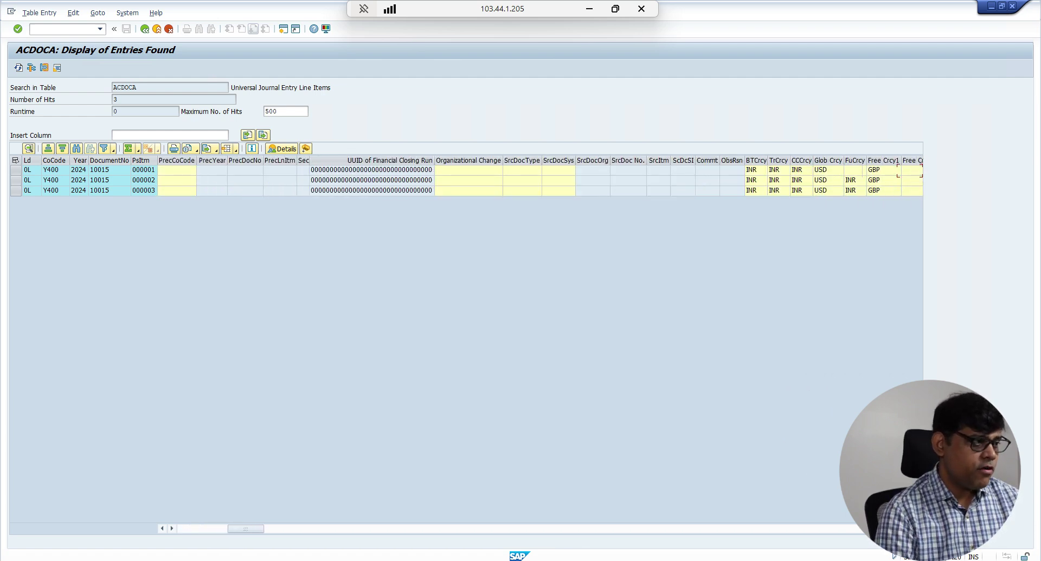
pyautogui.press('Right')
pyautogui.press('Right')
pyautogui.press('Right')
pyautogui.press('Right')
pyautogui.press('Right')
pyautogui.press('Right')
pyautogui.press('Right')
pyautogui.press('Right')
pyautogui.press('Right')
pyautogui.press('Right')
pyautogui.press('Right')
pyautogui.press('Right')
pyautogui.press('Right')
pyautogui.press('Right')
pyautogui.press('Right')
pyautogui.press('Right')
pyautogui.press('Right')
pyautogui.press('Right')
pyautogui.press('Right')
pyautogui.press('Right')
pyautogui.press('Right')
pyautogui.press('Right')
pyautogui.press('Right')
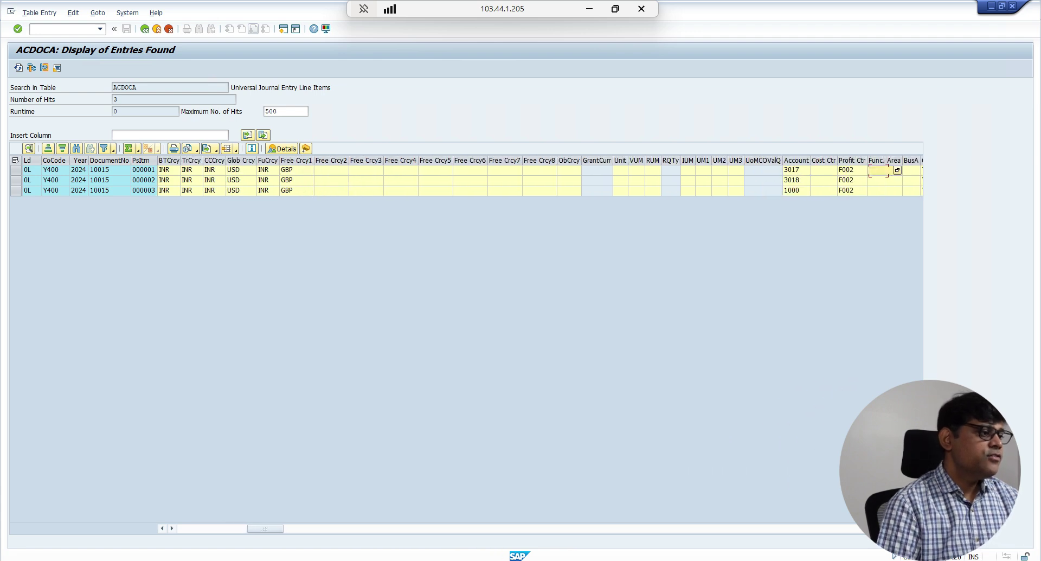
pyautogui.press('Right')
pyautogui.press('Right')
pyautogui.press('Right')
pyautogui.press('Right')
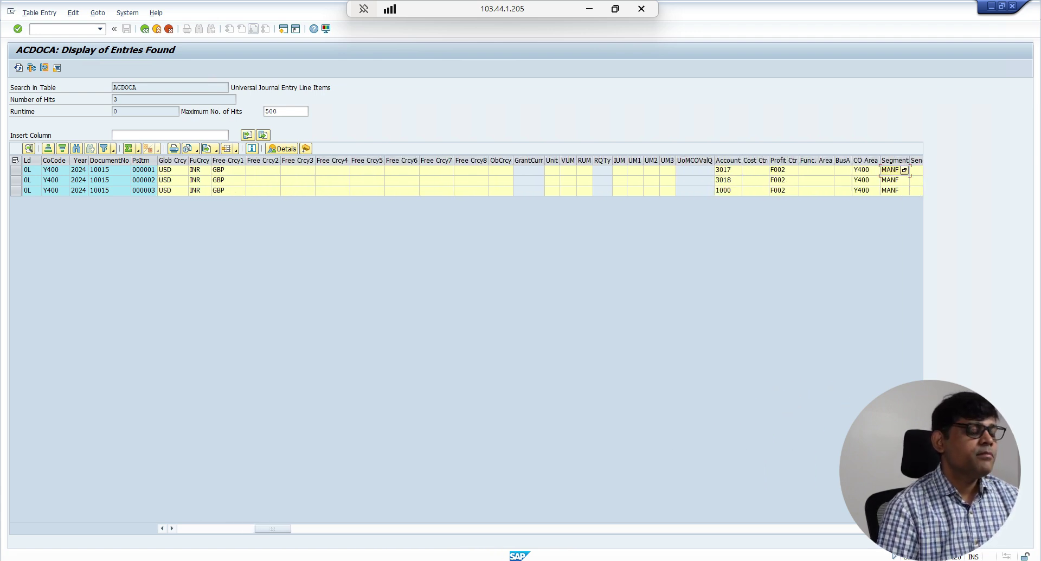
pyautogui.press('Right')
pyautogui.press('Right')
pyautogui.press('Right')
pyautogui.press('Right')
pyautogui.press('Right')
pyautogui.press('Right')
pyautogui.press('Right')
pyautogui.press('Right')
pyautogui.press('Right')
pyautogui.press('Right')
pyautogui.press('Right')
pyautogui.press('Right')
pyautogui.press('Right')
pyautogui.press('Right')
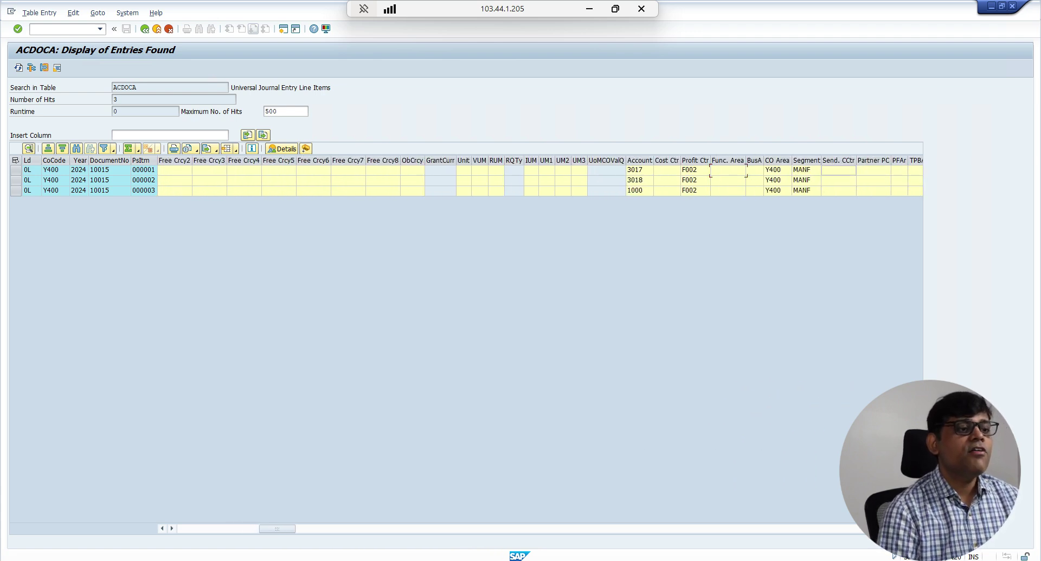
# Examine the amount, fixed amount, price variance and alternative value columns of document 10015's ACDOCA line items
pyautogui.press('Right')
pyautogui.press('Right')
pyautogui.press('Right')
pyautogui.press('Right')
pyautogui.press('Right')
pyautogui.press('Right')
pyautogui.press('Right')
pyautogui.press('Right')
pyautogui.press('Right')
pyautogui.press('Right')
pyautogui.press('Right')
pyautogui.press('Right')
pyautogui.press('Right')
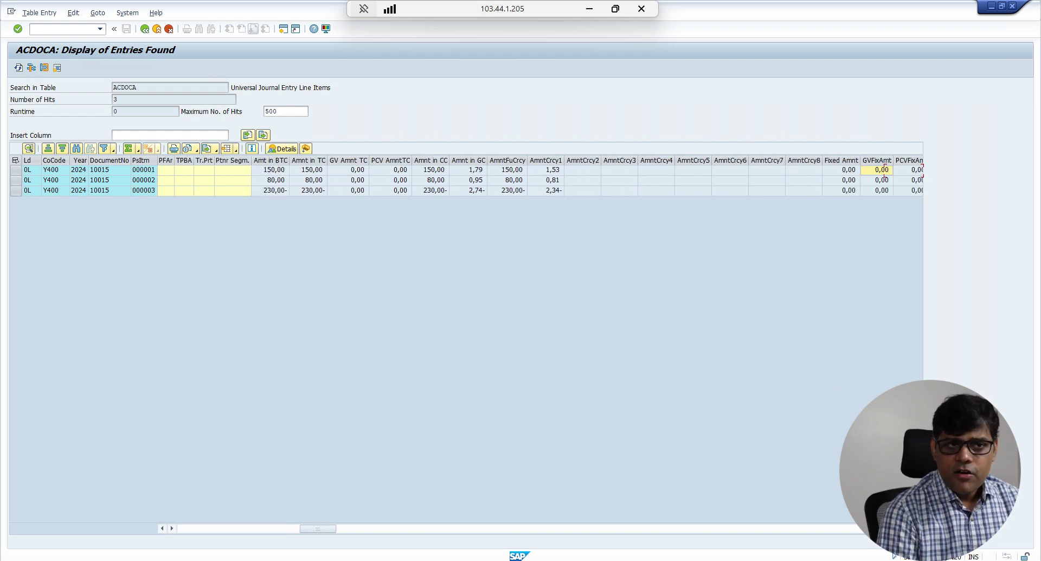
pyautogui.press('Right')
pyautogui.press('Right')
pyautogui.press('Right')
pyautogui.press('Right')
pyautogui.press('Right')
pyautogui.press('Right')
pyautogui.press('Right')
pyautogui.press('Right')
pyautogui.press('Right')
pyautogui.press('Right')
pyautogui.press('Right')
pyautogui.press('Right')
pyautogui.press('Right')
pyautogui.press('Right')
pyautogui.press('Right')
pyautogui.press('Right')
pyautogui.press('Right')
pyautogui.press('Right')
pyautogui.press('Right')
pyautogui.press('Right')
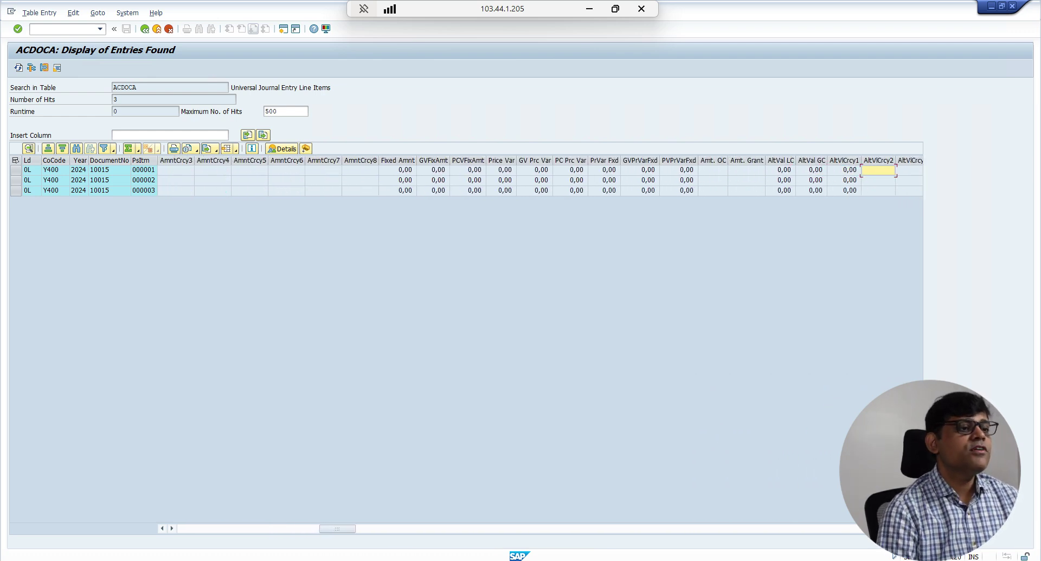
# Examine the external value, quantity, inventory value and standard price columns of document 10015's line items
pyautogui.press('Right')
pyautogui.press('Right')
pyautogui.press('Right')
pyautogui.press('Right')
pyautogui.press('Right')
pyautogui.press('Right')
pyautogui.press('Right')
pyautogui.press('Right')
pyautogui.press('Right')
pyautogui.press('Right')
pyautogui.press('Right')
pyautogui.press('Right')
pyautogui.press('Right')
pyautogui.press('Right')
pyautogui.press('Right')
pyautogui.press('Right')
pyautogui.press('Right')
pyautogui.press('Right')
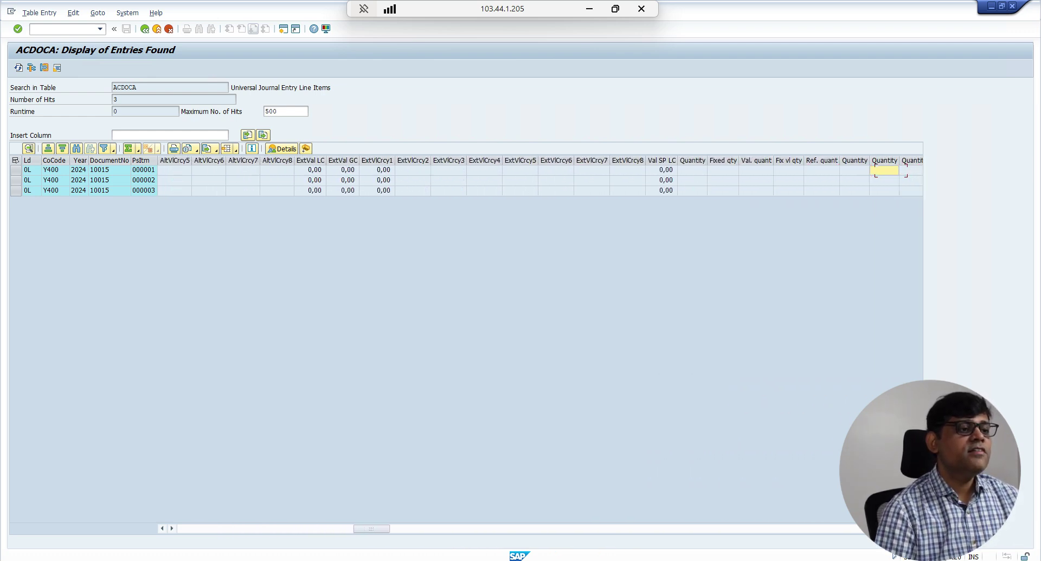
pyautogui.press('Right')
pyautogui.press('Right')
pyautogui.press('Right')
pyautogui.press('Right')
pyautogui.press('Right')
pyautogui.press('Right')
pyautogui.press('Right')
pyautogui.press('Right')
pyautogui.press('Right')
pyautogui.press('Right')
pyautogui.press('Right')
pyautogui.press('Right')
pyautogui.press('Right')
pyautogui.press('Right')
pyautogui.press('Right')
pyautogui.press('Right')
pyautogui.press('Right')
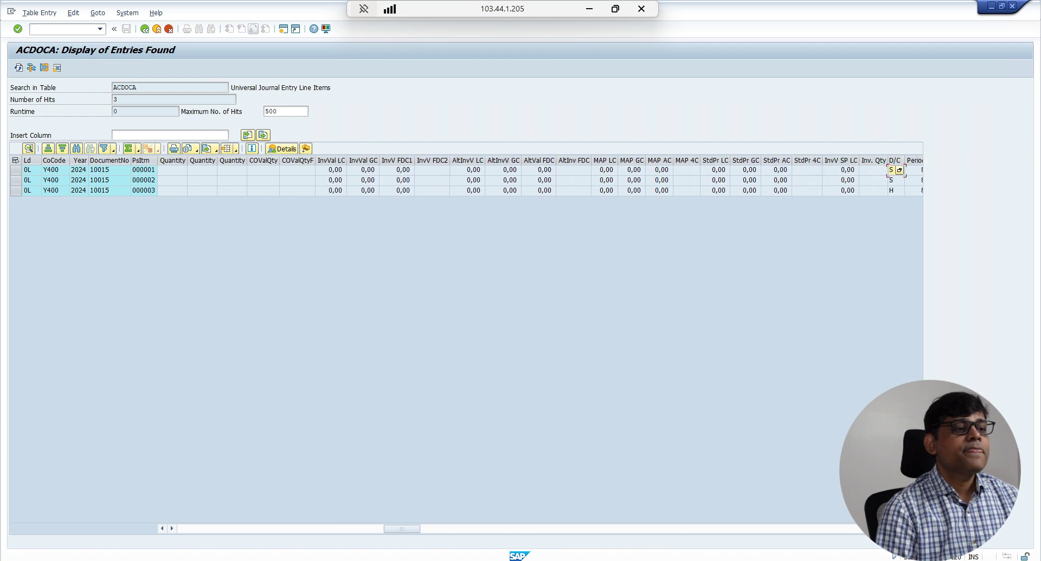
# Check the period, posting date, document type, posting key, item category, user and chart of accounts columns of document 10015
pyautogui.press('Right')
pyautogui.press('Right')
pyautogui.press('Right')
pyautogui.press('Right')
pyautogui.press('Right')
pyautogui.press('Right')
pyautogui.press('Right')
pyautogui.press('Right')
pyautogui.press('Right')
pyautogui.press('Right')
pyautogui.press('Right')
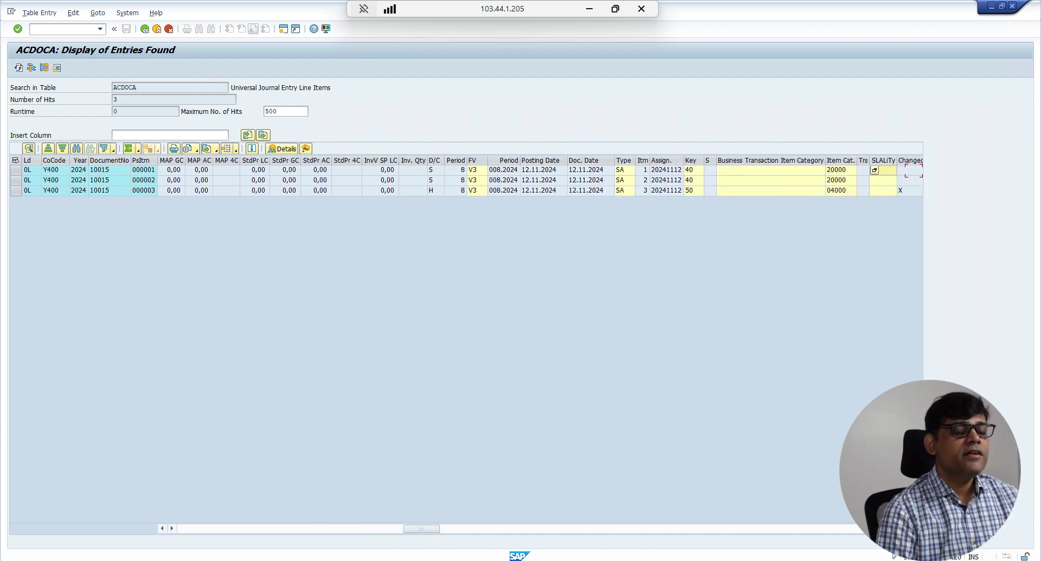
pyautogui.press('Right')
pyautogui.press('Right')
pyautogui.press('Right')
pyautogui.press('Right')
pyautogui.press('Right')
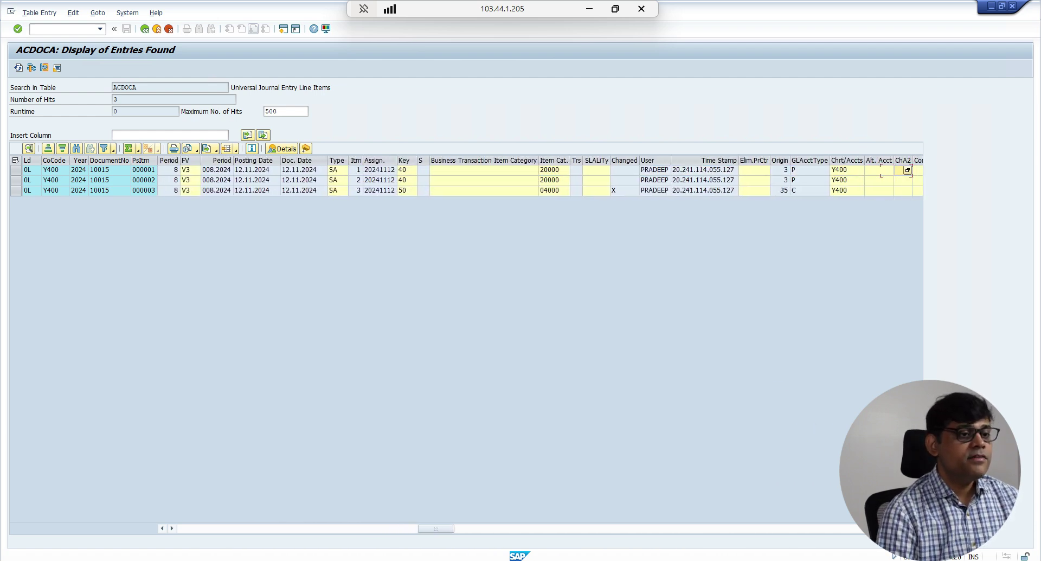
# Check the purchasing document, sales order, material, supplier, customer and profit center source columns of the three line items
pyautogui.press('Right')
pyautogui.press('Right')
pyautogui.press('Right')
pyautogui.press('Right')
pyautogui.press('Right')
pyautogui.press('Right')
pyautogui.press('Right')
pyautogui.press('Right')
pyautogui.press('Right')
pyautogui.press('Right')
pyautogui.press('Right')
pyautogui.press('Right')
pyautogui.press('Right')
pyautogui.press('Right')
pyautogui.press('Right')
pyautogui.press('Right')
pyautogui.press('Right')
pyautogui.press('Right')
pyautogui.press('Right')
pyautogui.press('Right')
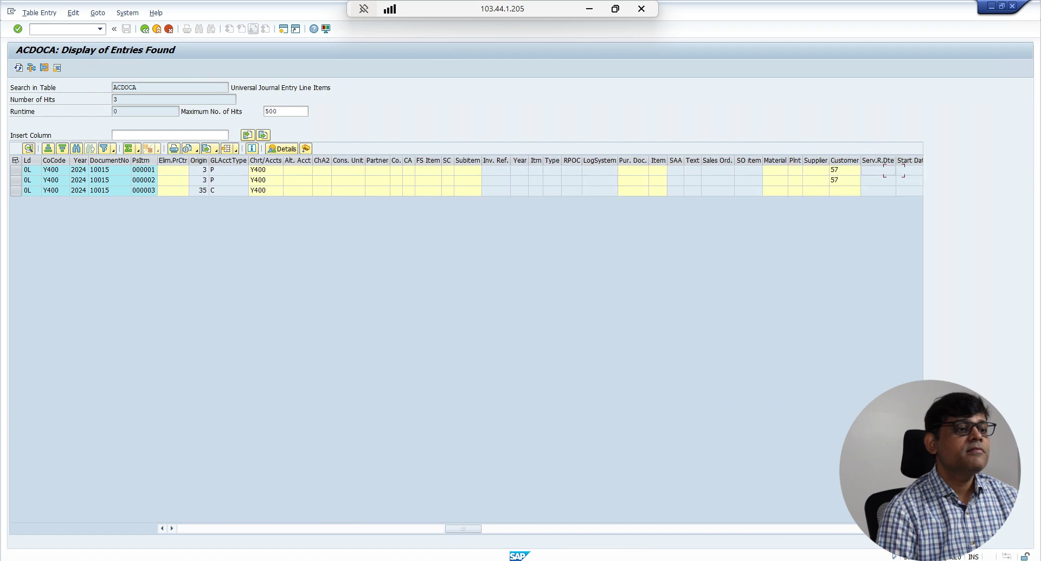
pyautogui.press('Right')
pyautogui.press('Right')
pyautogui.press('Right')
pyautogui.press('Right')
pyautogui.press('Right')
pyautogui.press('Right')
pyautogui.press('Right')
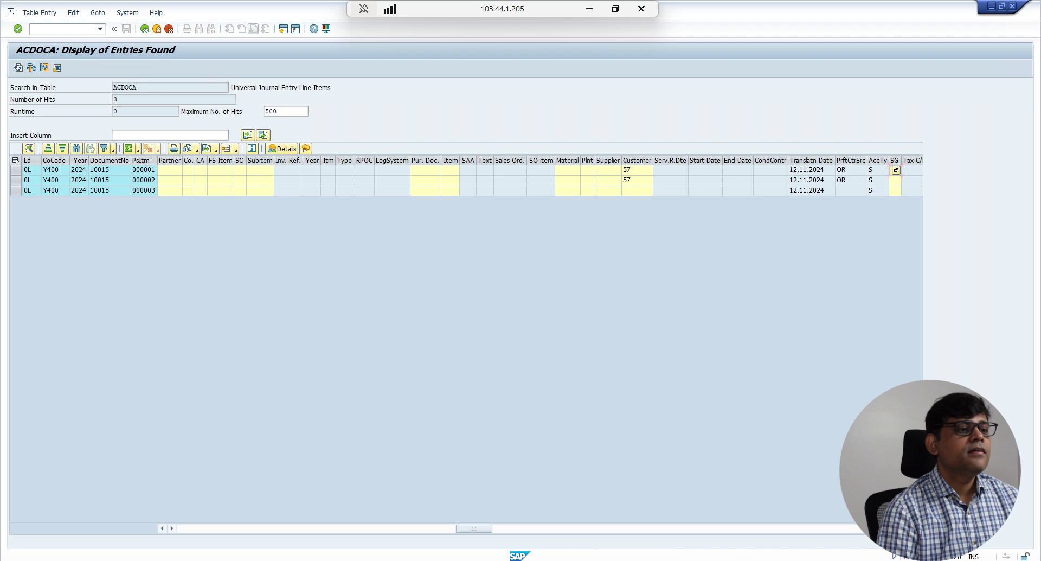
# Check the tax, house bank, value date, clearing and asset columns of document 10015's three line items
pyautogui.press('Right')
pyautogui.press('Right')
pyautogui.press('Right')
pyautogui.press('Right')
pyautogui.press('Right')
pyautogui.press('Right')
pyautogui.press('Right')
pyautogui.press('Right')
pyautogui.press('Right')
pyautogui.press('Right')
pyautogui.press('Right')
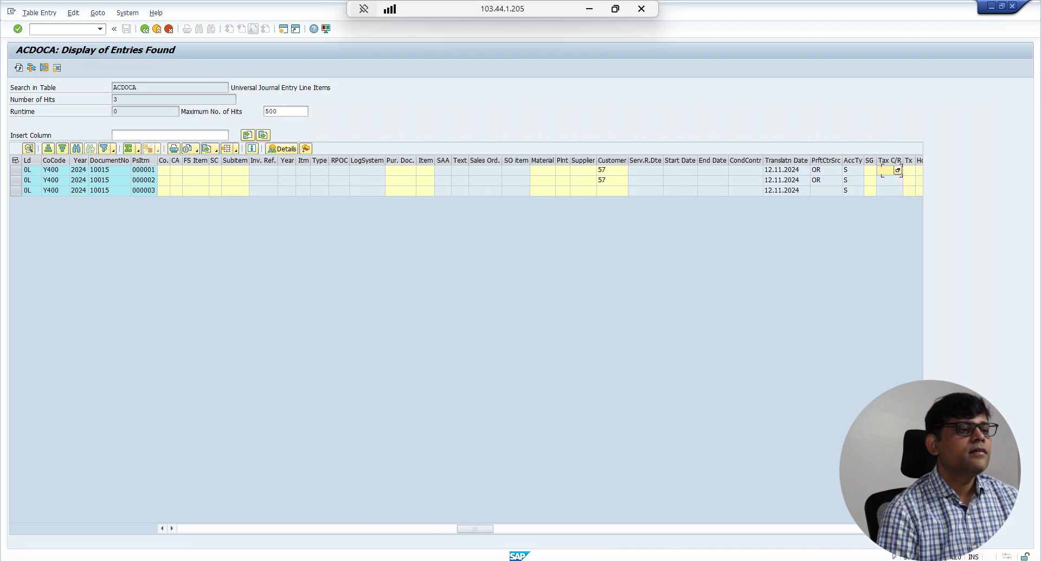
pyautogui.press('Right')
pyautogui.press('Right')
pyautogui.press('Right')
pyautogui.press('Right')
pyautogui.press('Right')
pyautogui.press('Right')
pyautogui.press('Right')
pyautogui.press('Right')
pyautogui.press('Right')
pyautogui.press('Right')
pyautogui.press('Right')
pyautogui.press('Right')
pyautogui.press('Right')
pyautogui.press('Right')
pyautogui.press('Right')
pyautogui.press('Right')
pyautogui.press('Right')
pyautogui.press('Right')
pyautogui.press('Right')
pyautogui.press('Right')
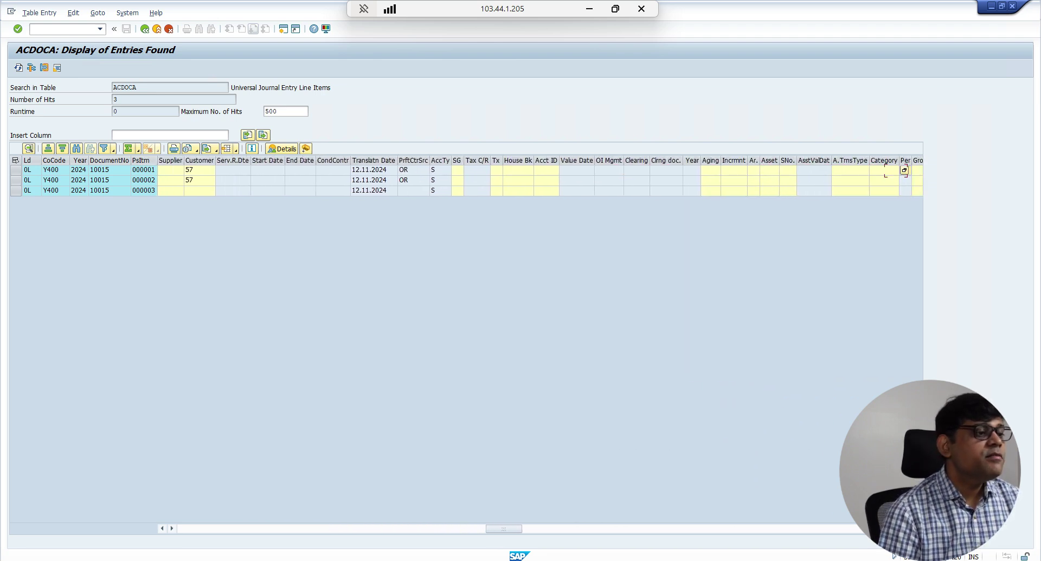
# Check the asset transaction, amount, valuation, SD document inventory and period type columns of the ACDOCA line items
pyautogui.press('Right')
pyautogui.press('Right')
pyautogui.press('Right')
pyautogui.press('Right')
pyautogui.press('Right')
pyautogui.press('Right')
pyautogui.press('Right')
pyautogui.press('Right')
pyautogui.press('Right')
pyautogui.press('Right')
pyautogui.press('Right')
pyautogui.press('Right')
pyautogui.press('Right')
pyautogui.press('Right')
pyautogui.press('Right')
pyautogui.press('Right')
pyautogui.press('Right')
pyautogui.press('Right')
pyautogui.press('Right')
pyautogui.press('Right')
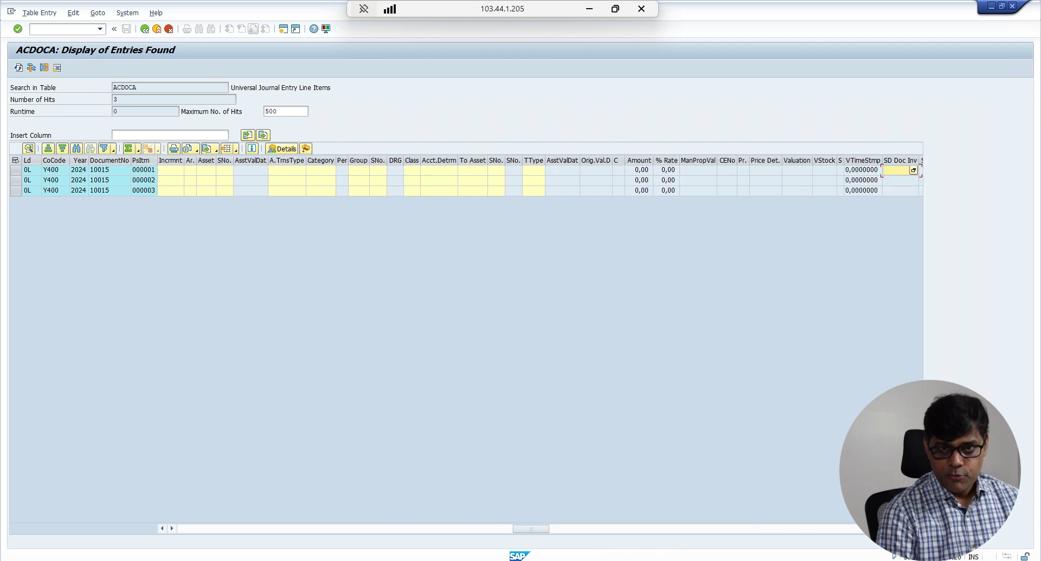
pyautogui.press('Right')
pyautogui.press('Right')
pyautogui.press('Right')
pyautogui.press('Right')
pyautogui.press('Right')
pyautogui.press('Right')
pyautogui.press('Right')
pyautogui.press('Right')
pyautogui.press('Right')
pyautogui.press('Right')
pyautogui.press('Right')
pyautogui.press('Right')
pyautogui.press('Right')
pyautogui.press('Right')
pyautogui.press('Right')
pyautogui.press('Right')
pyautogui.press('Right')
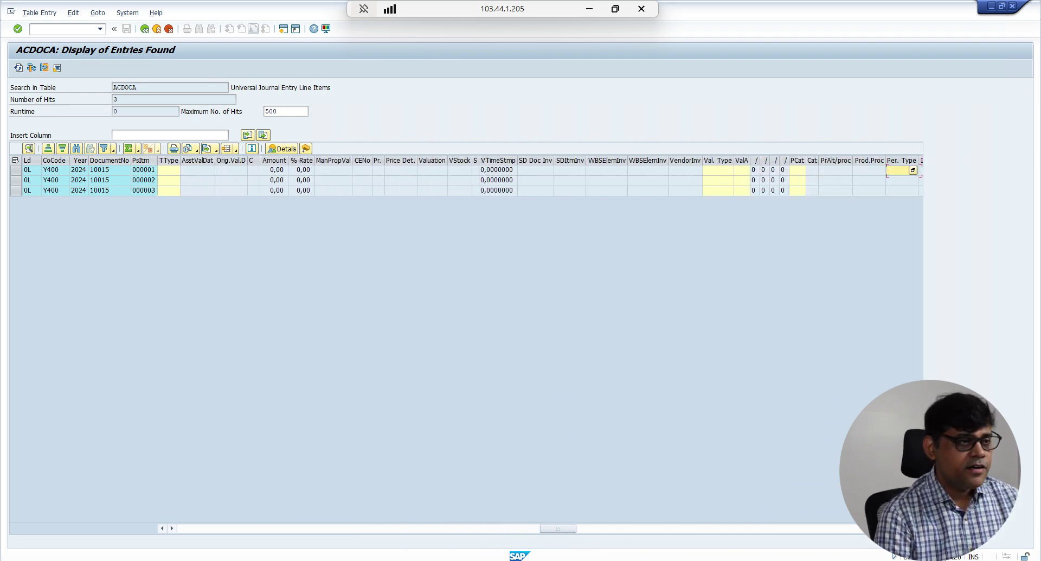
# Examine the object number, CO subkey, offsetting account, profitability segment and object class columns of document 10015
pyautogui.press('Right')
pyautogui.press('Right')
pyautogui.press('Right')
pyautogui.press('Right')
pyautogui.press('Right')
pyautogui.press('Right')
pyautogui.press('Right')
pyautogui.press('Right')
pyautogui.press('Right')
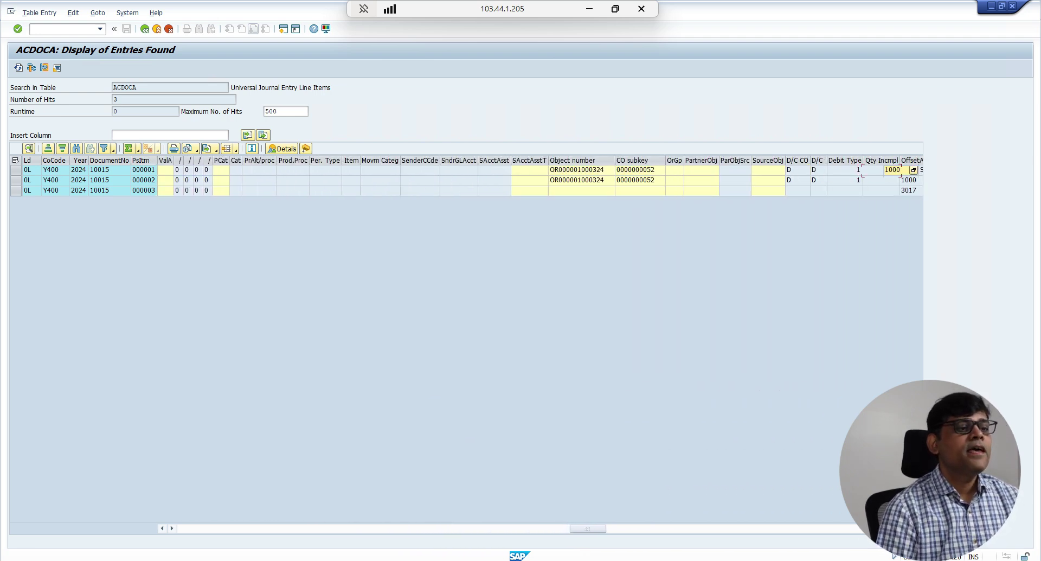
pyautogui.press('Right')
pyautogui.press('Right')
pyautogui.press('Right')
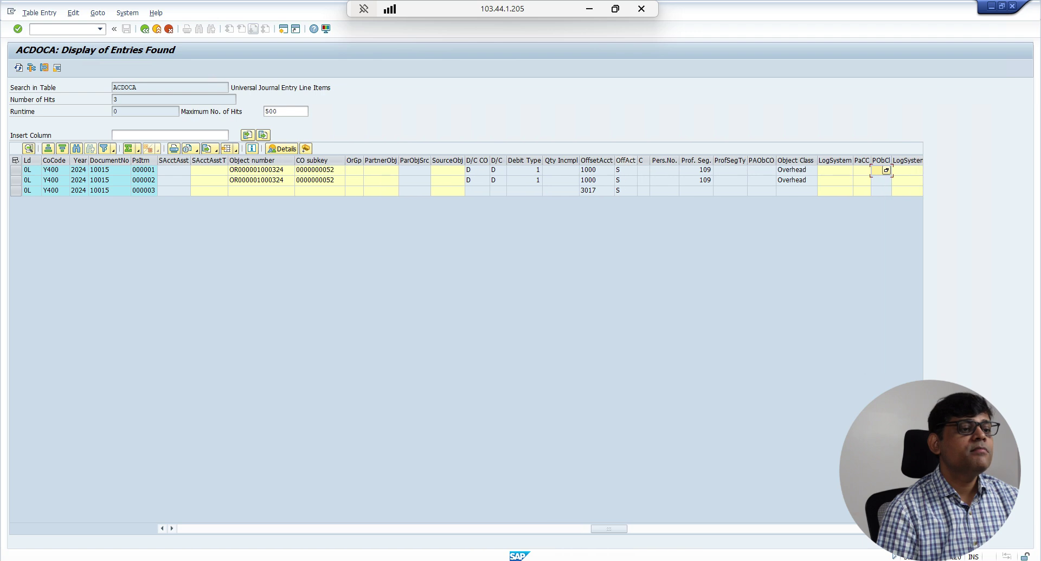
# Examine the profitability characteristics of the line items, including the division, product sold and product sold group columns
pyautogui.press('Right')
pyautogui.press('Right')
pyautogui.press('Right')
pyautogui.press('Right')
pyautogui.press('Right')
pyautogui.press('Right')
pyautogui.press('Right')
pyautogui.press('Right')
pyautogui.press('Right')
pyautogui.press('Right')
pyautogui.press('Right')
pyautogui.press('Right')
pyautogui.press('Right')
pyautogui.press('Right')
pyautogui.press('Right')
pyautogui.press('Right')
pyautogui.press('Right')
pyautogui.press('Right')
pyautogui.press('Right')
pyautogui.press('Right')
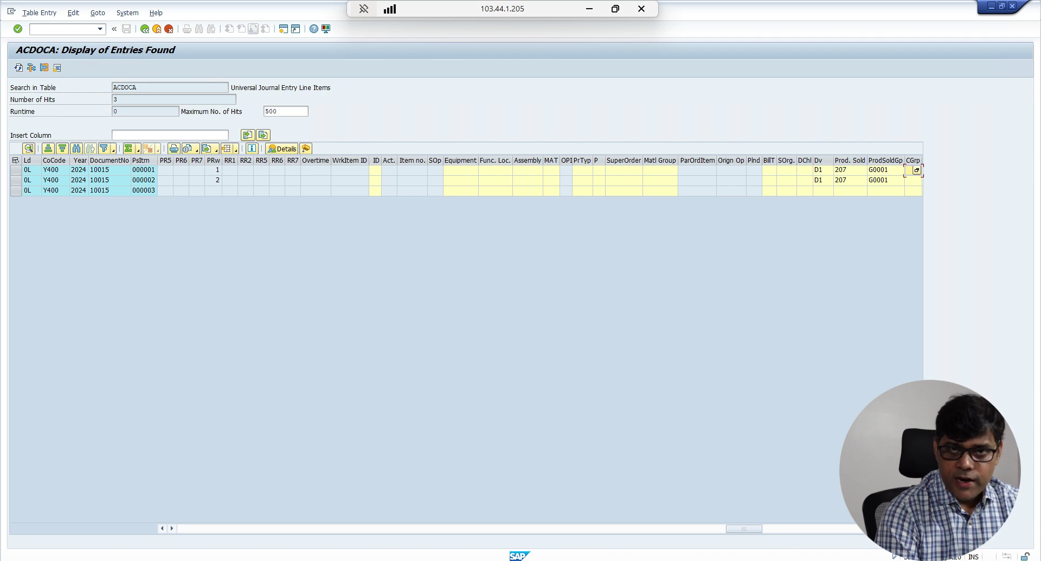
# Leave the document display in the other session and start actual order settlement with transaction KO88
pyautogui.moveTo(163, 559)
pyautogui.click(170, 526)
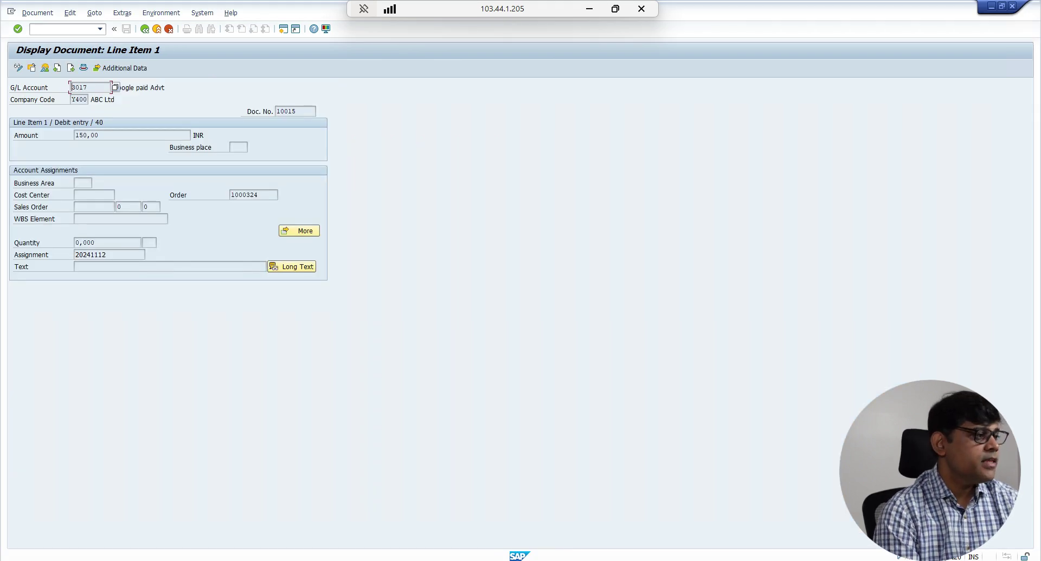
pyautogui.click(145, 29)
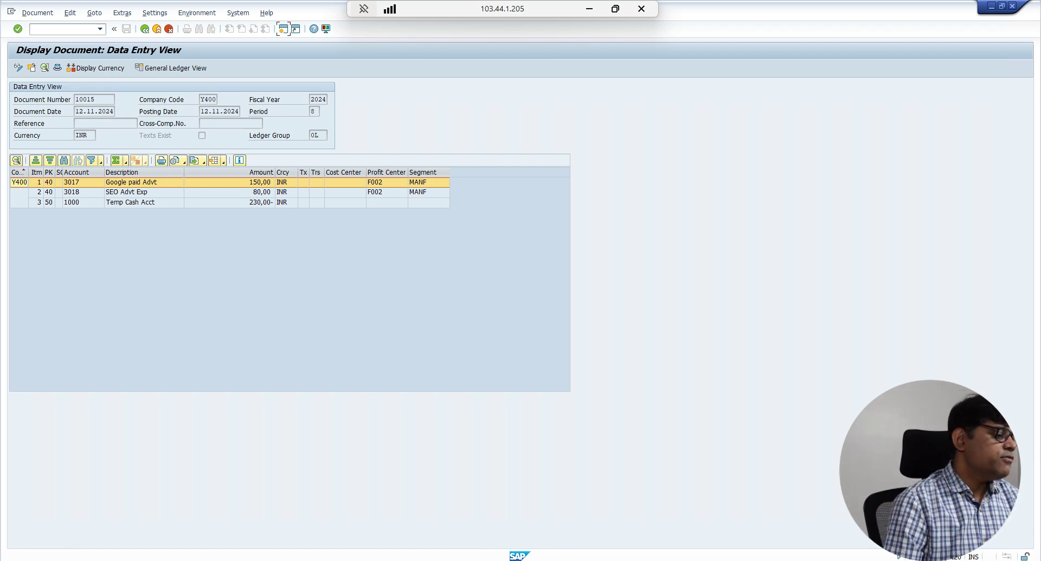
pyautogui.hotkey('shift', 'F3')
pyautogui.write('k')
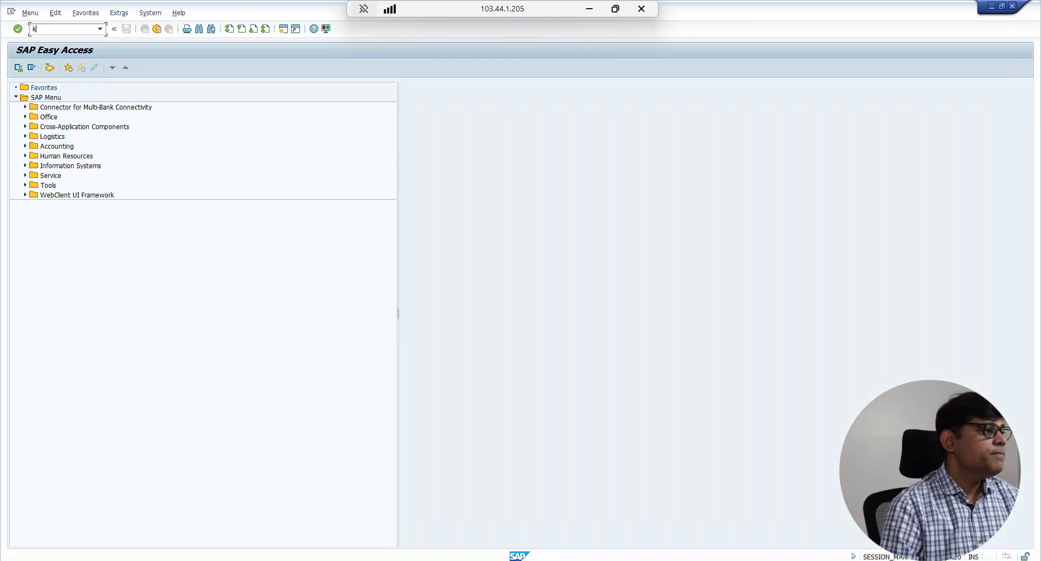
pyautogui.write('o88')
pyautogui.press('Return')
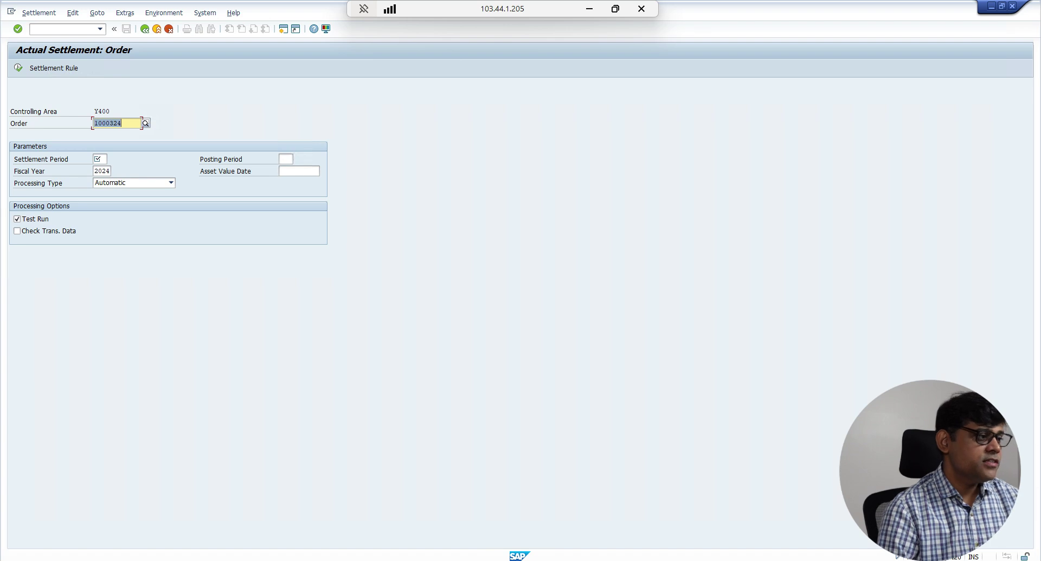
# Run a test settlement of the Marketing Exp order for period 08 of fiscal year 2024 with Check Trans. Data enabled
pyautogui.press('Tab')
pyautogui.write('08')
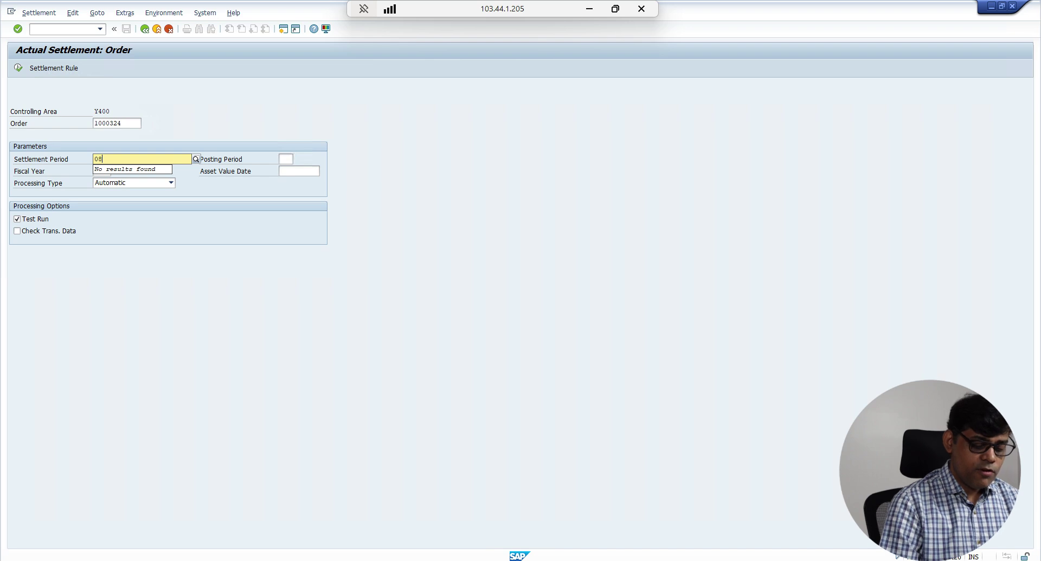
pyautogui.click(18, 231)
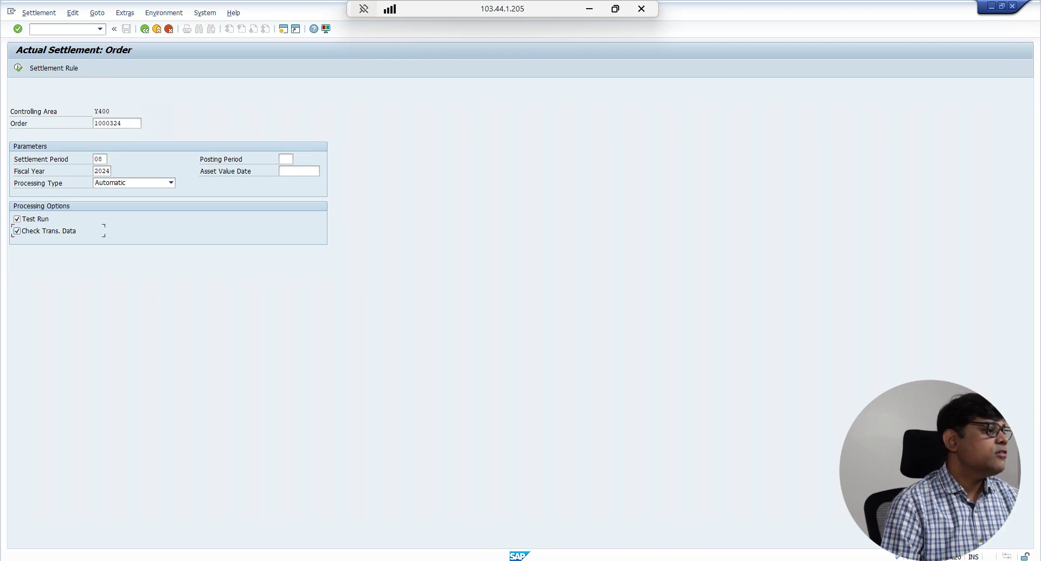
pyautogui.click(18, 68)
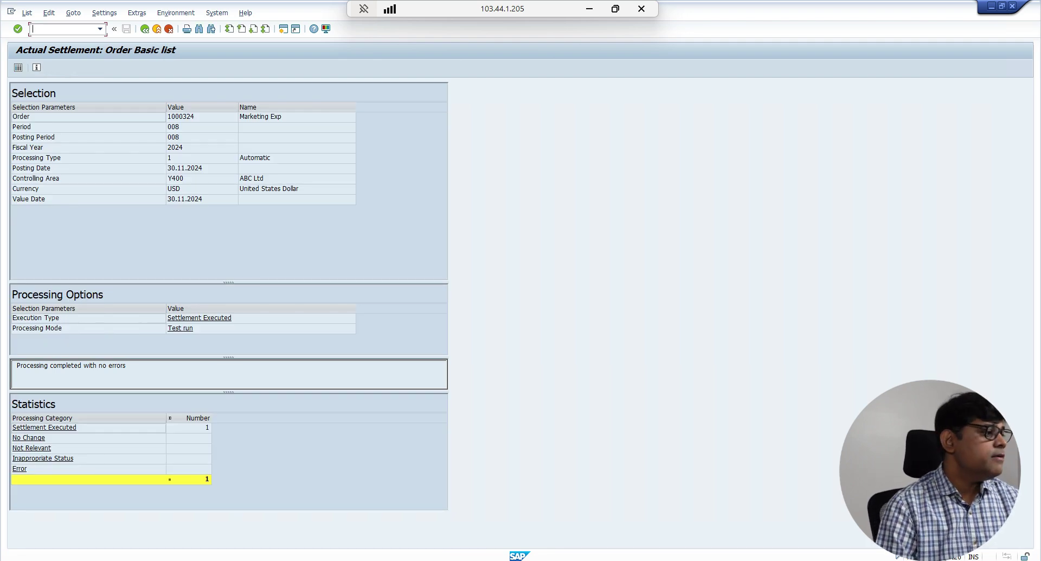
# Review the sender debits and receiver debits of the Marketing Exp order in the test settlement's detail list
pyautogui.click(18, 68)
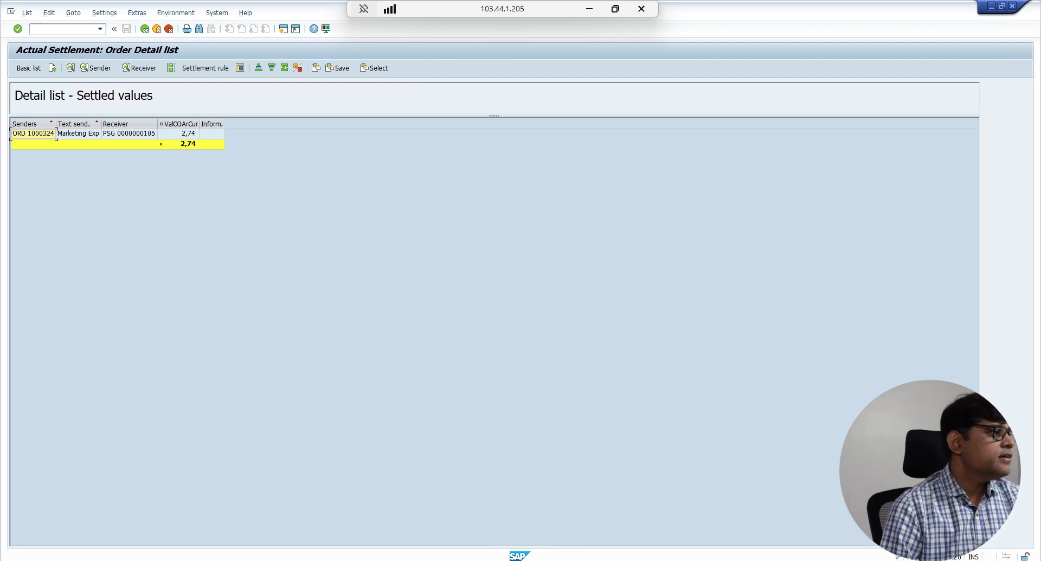
pyautogui.click(33, 133)
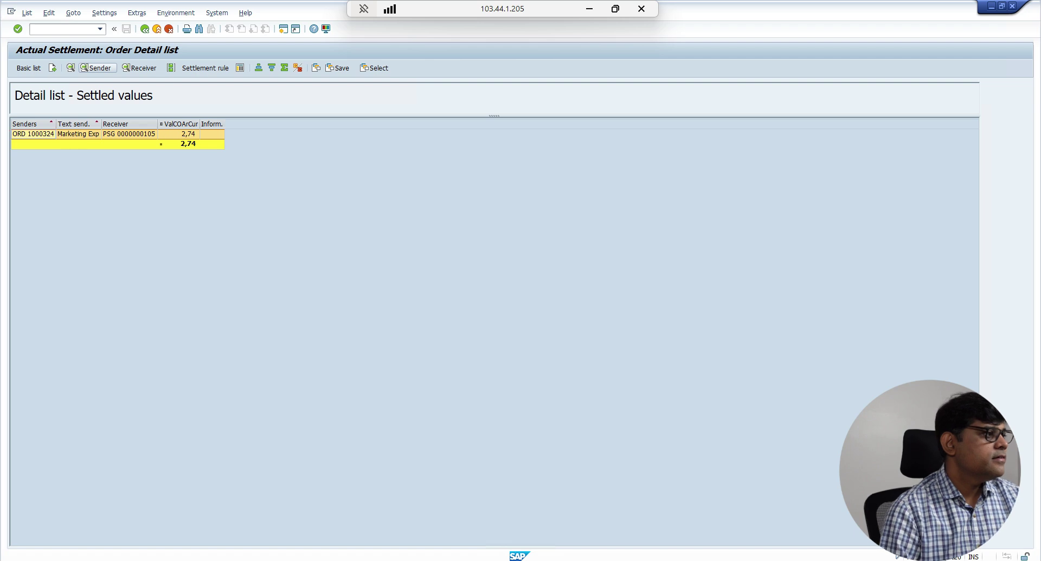
pyautogui.click(98, 67)
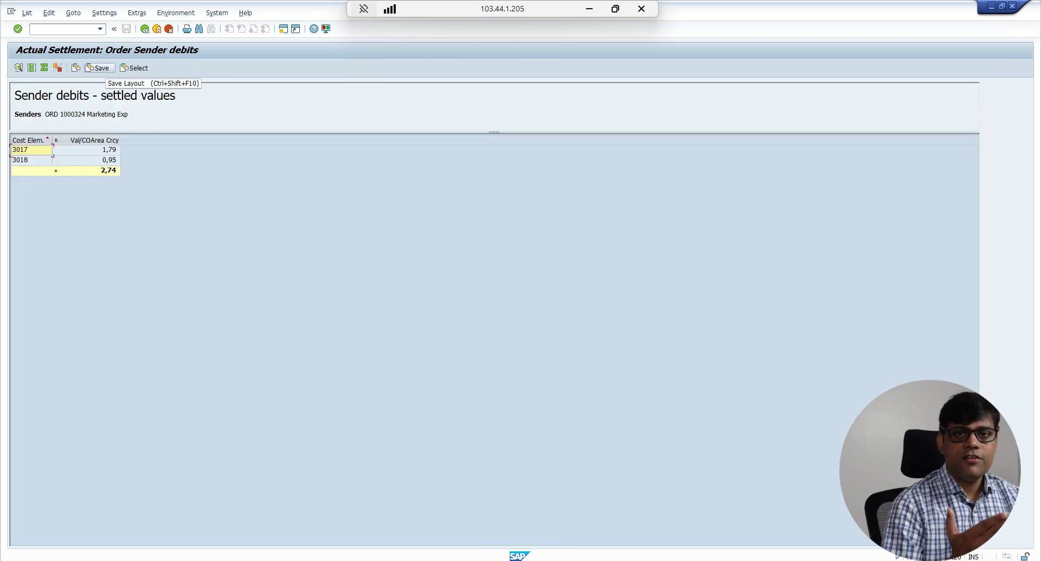
pyautogui.click(144, 28)
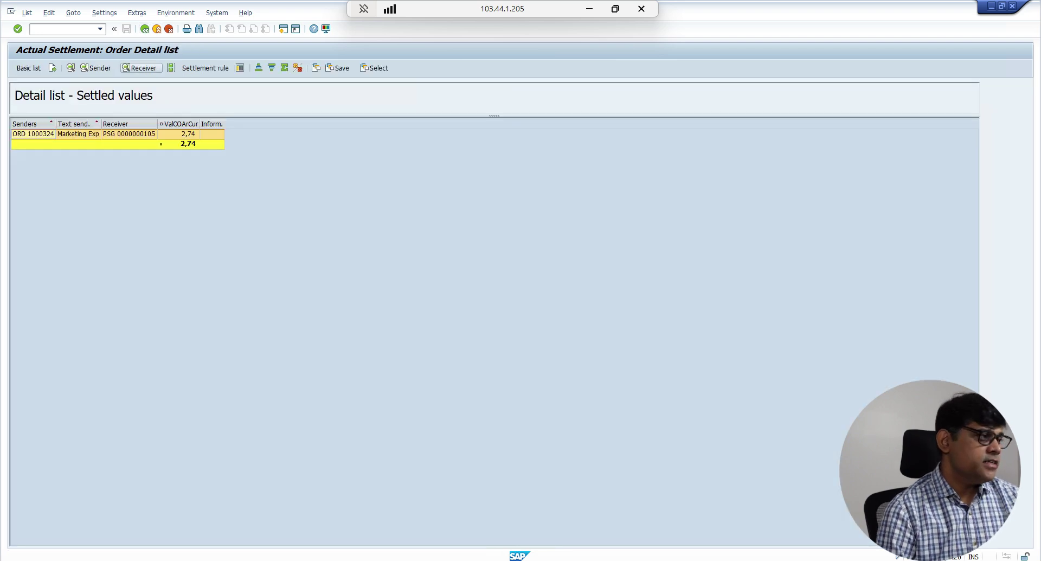
pyautogui.click(141, 68)
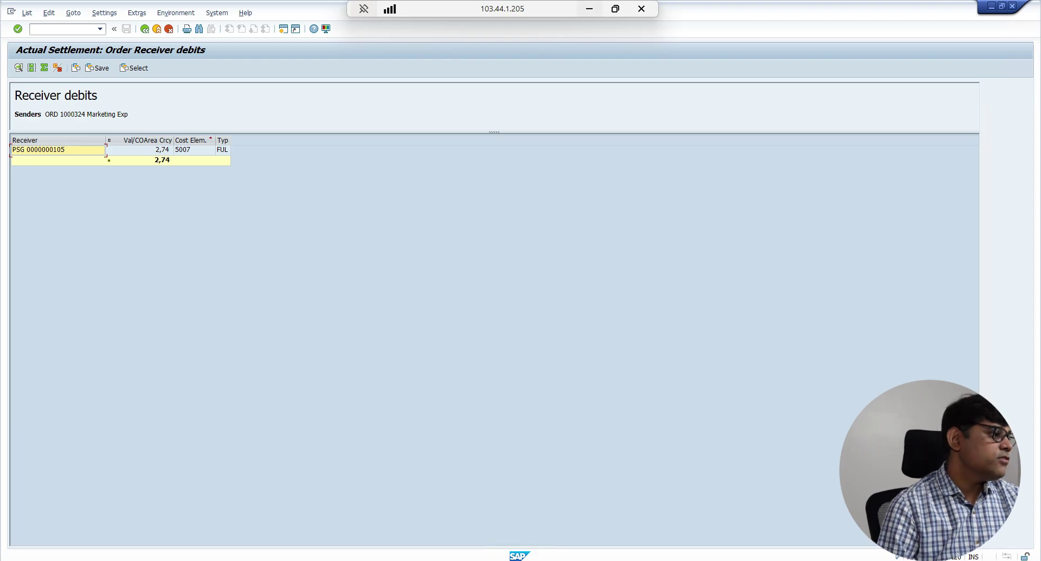
# Switch to Excel to compare primary cost accounts 3017 and 3018 with settled secondary cost account 5007, and return to SAP
pyautogui.hotkey('alt', 'Tab')
pyautogui.moveTo(331, 181); pyautogui.dragTo(411, 192)
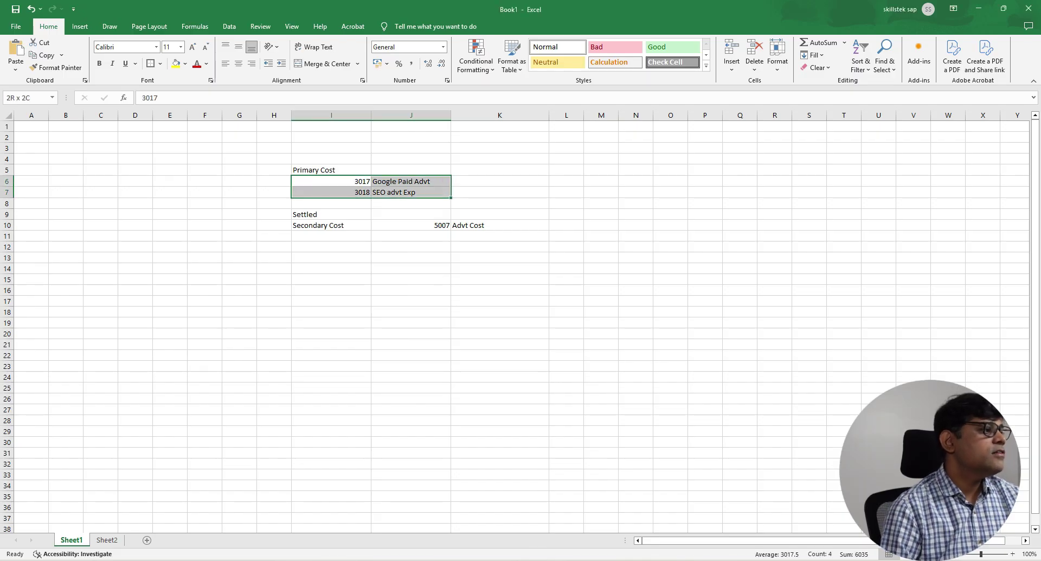
pyautogui.click(411, 246)
pyautogui.click(411, 225)
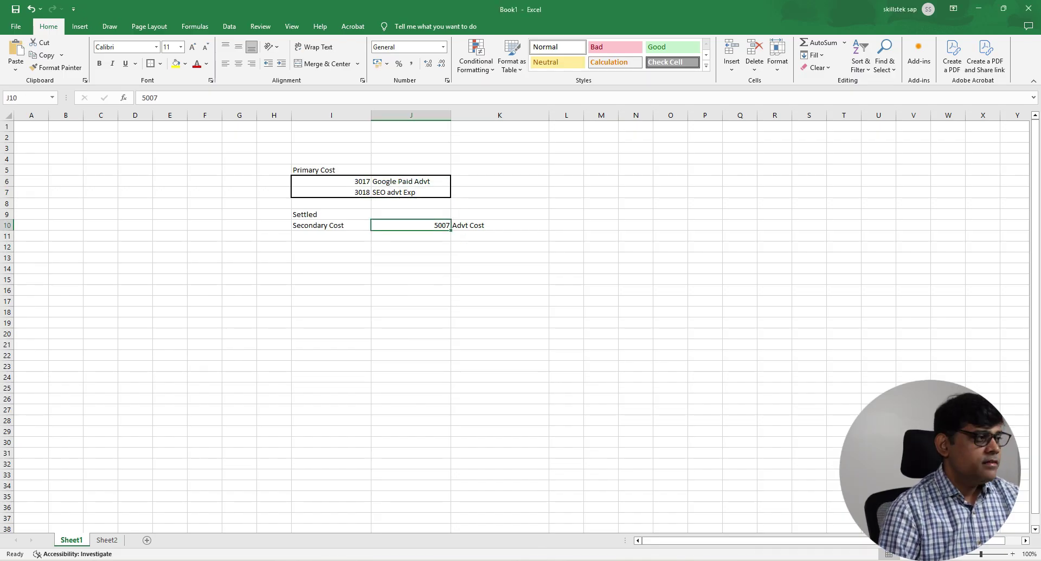
pyautogui.hotkey('alt', 'Tab')
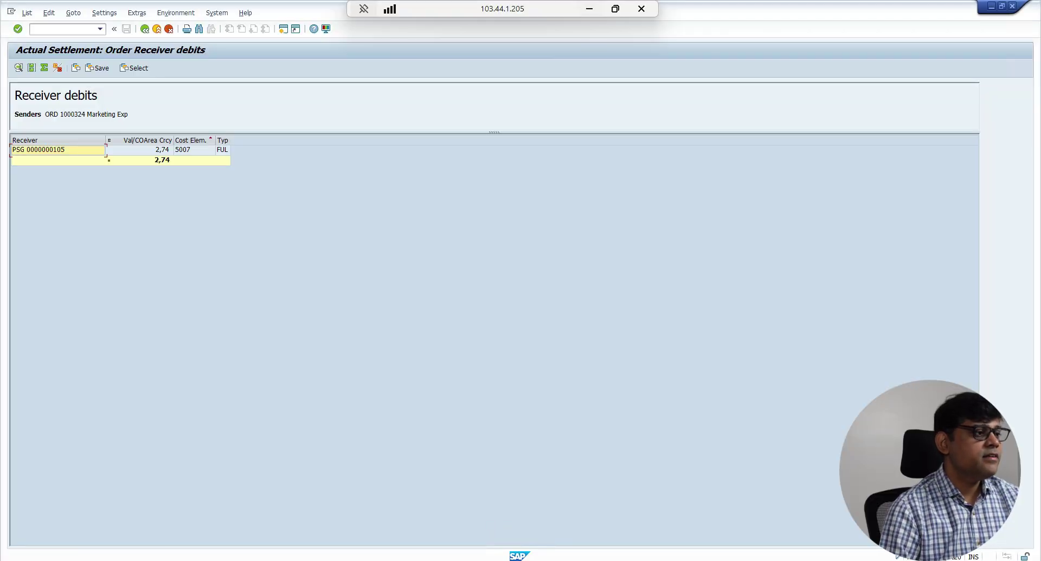
# Execute the order settlement as an update run with Test Run and Check Trans. Data turned off
pyautogui.click(145, 29)
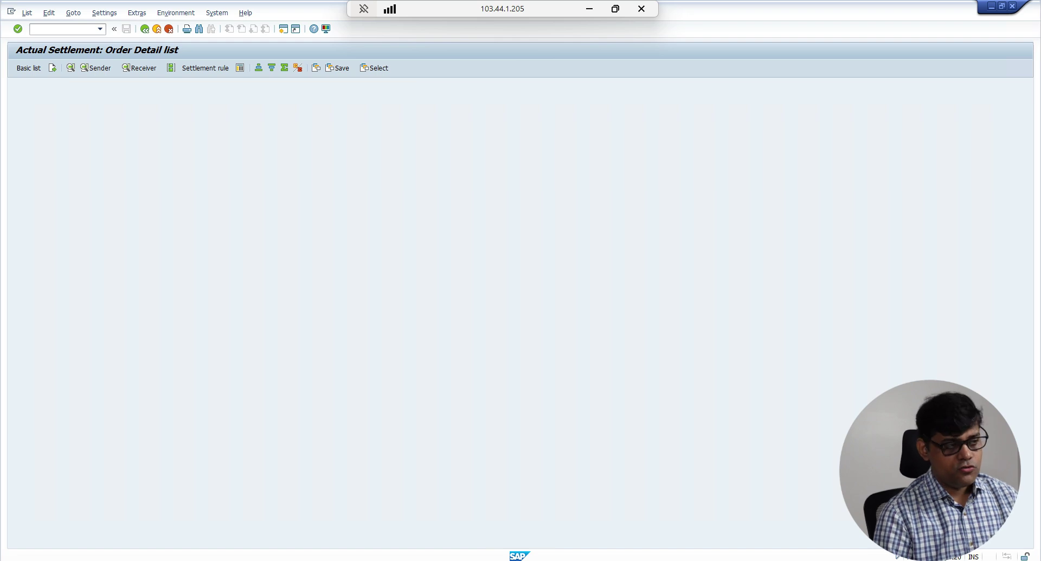
pyautogui.click(145, 28)
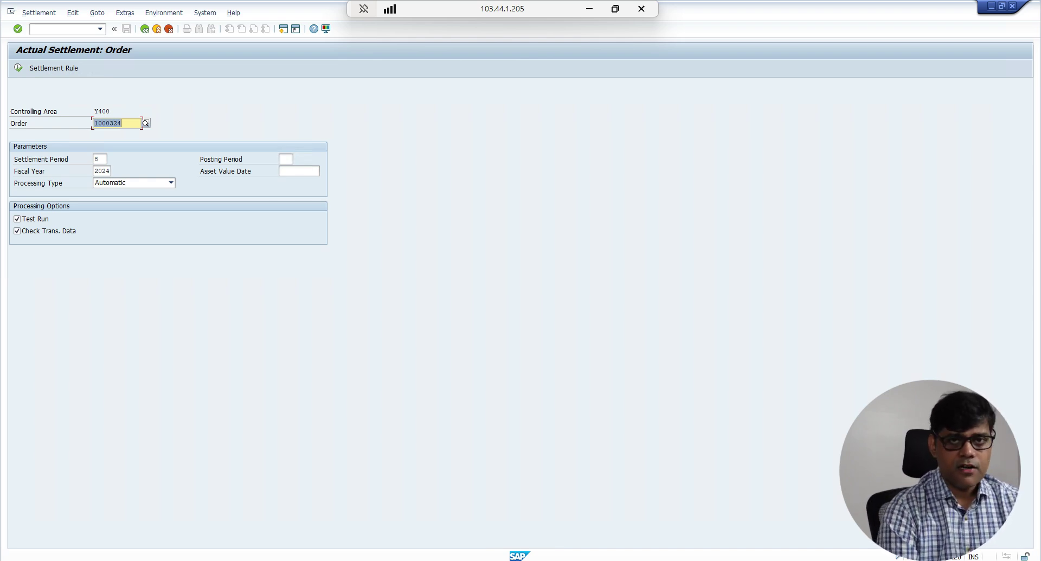
pyautogui.click(17, 219)
pyautogui.click(17, 231)
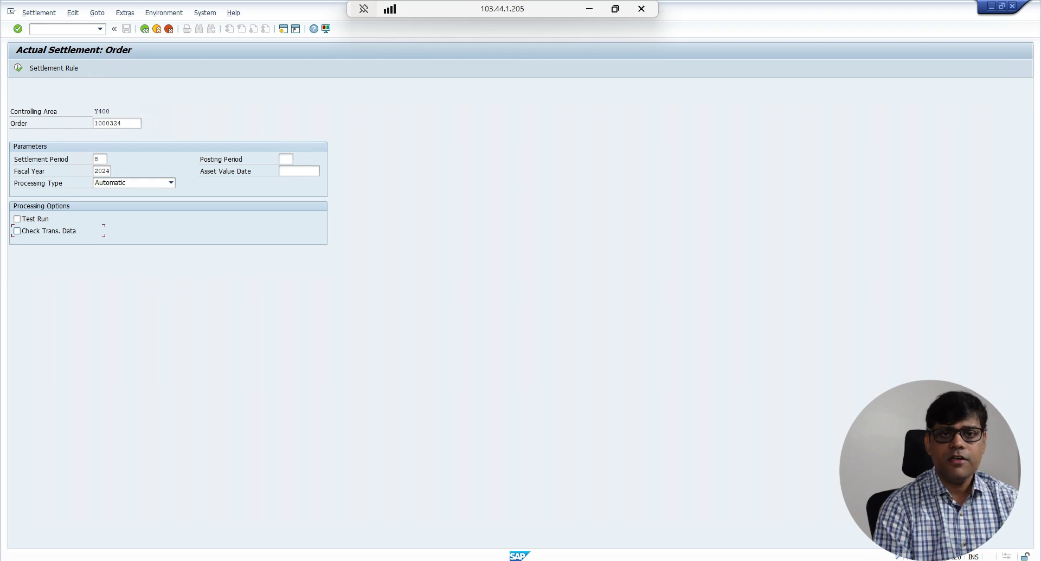
pyautogui.press('F8')
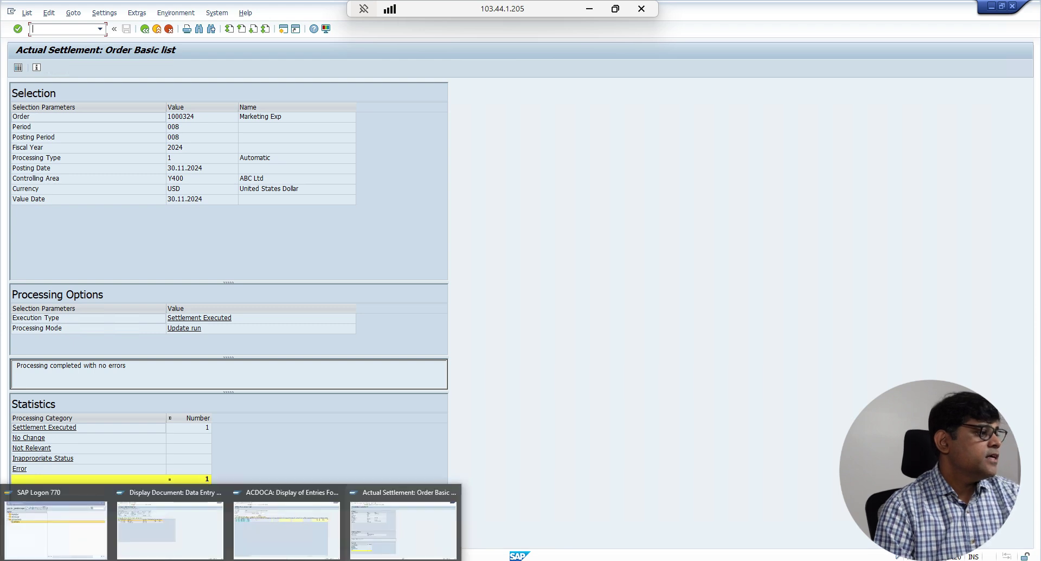
# Open the accounting document created by the settlement from the detail list and copy its document number
pyautogui.click(18, 68)
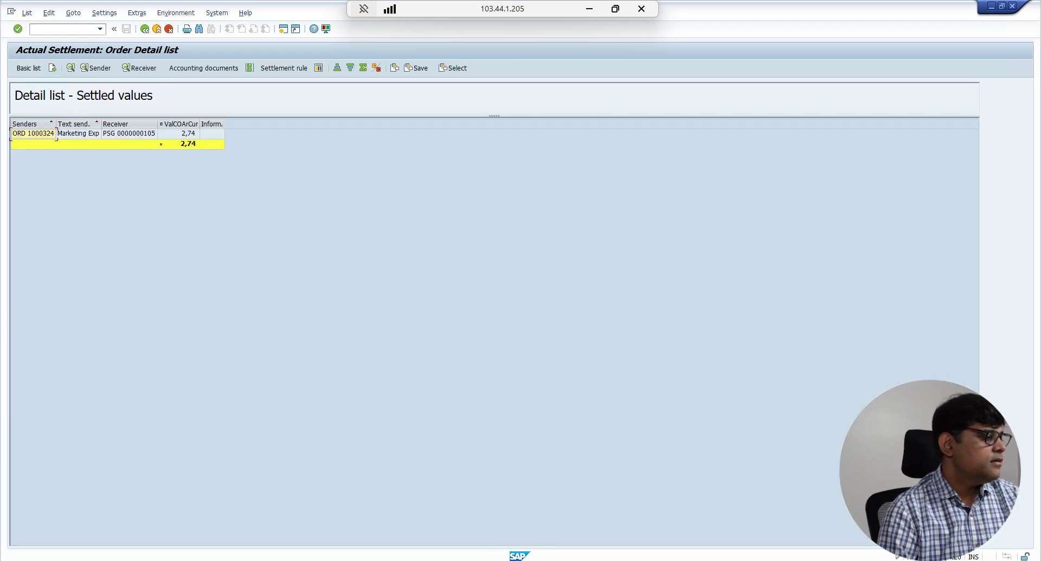
pyautogui.click(203, 68)
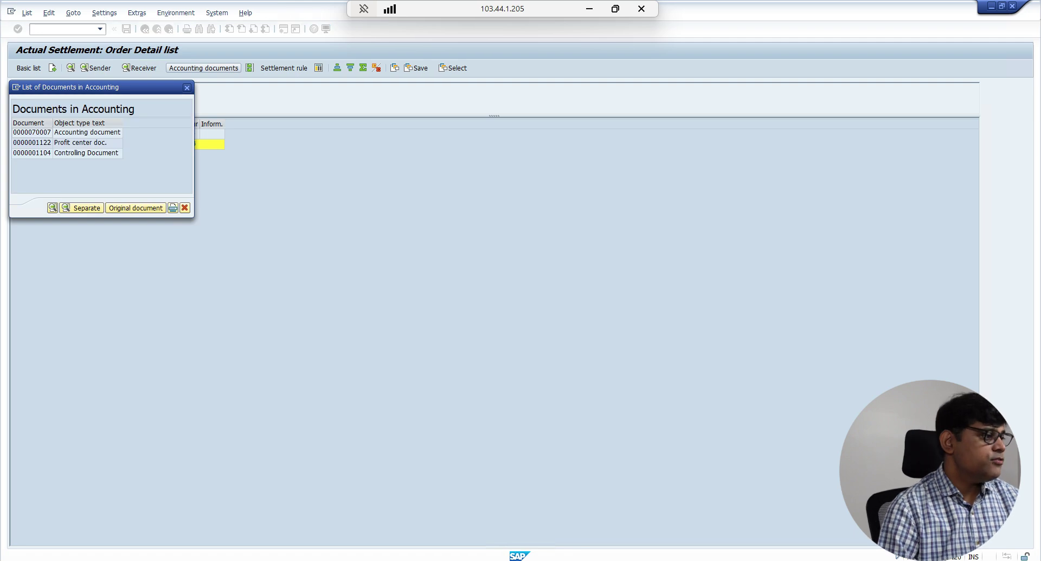
pyautogui.doubleClick(32, 133)
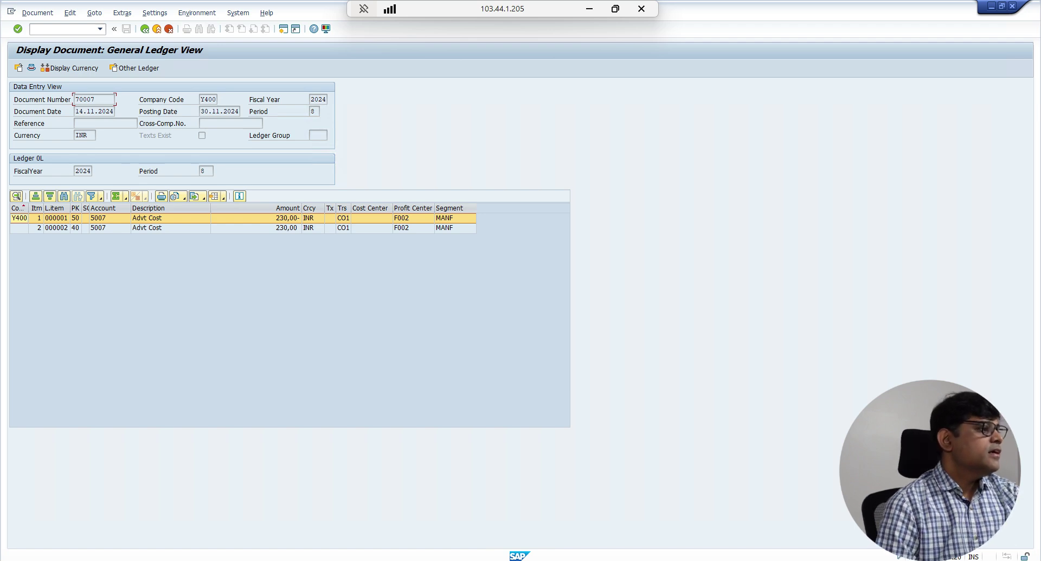
pyautogui.moveTo(96, 100); pyautogui.dragTo(74, 100)
pyautogui.hotkey('ctrl', 'c')
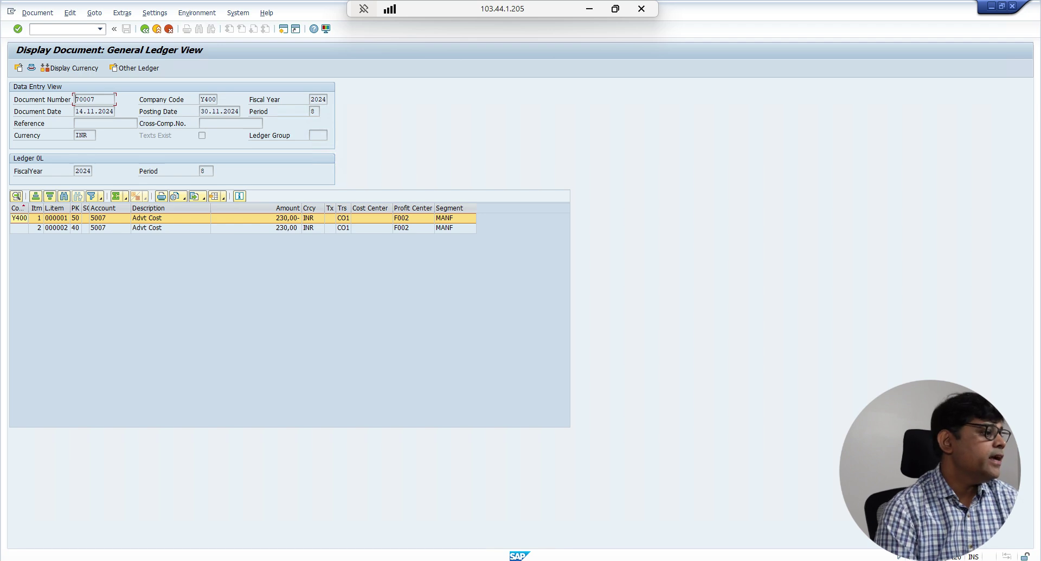
# Inspect the account assignment of the settlement document's debit line item and compare the credit and debit lines of account 5007
pyautogui.click(271, 227)
pyautogui.press('F2')
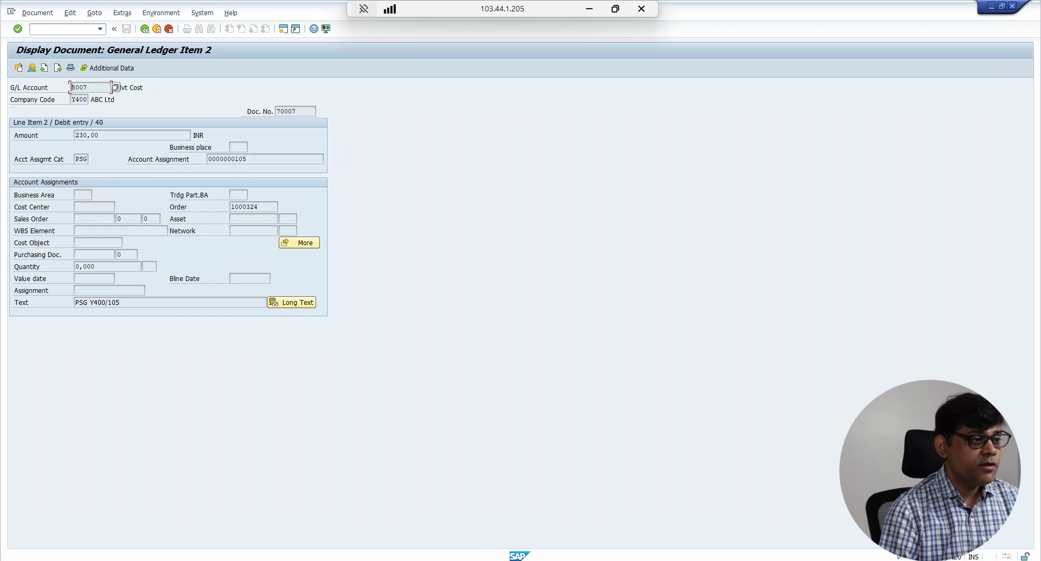
pyautogui.click(144, 29)
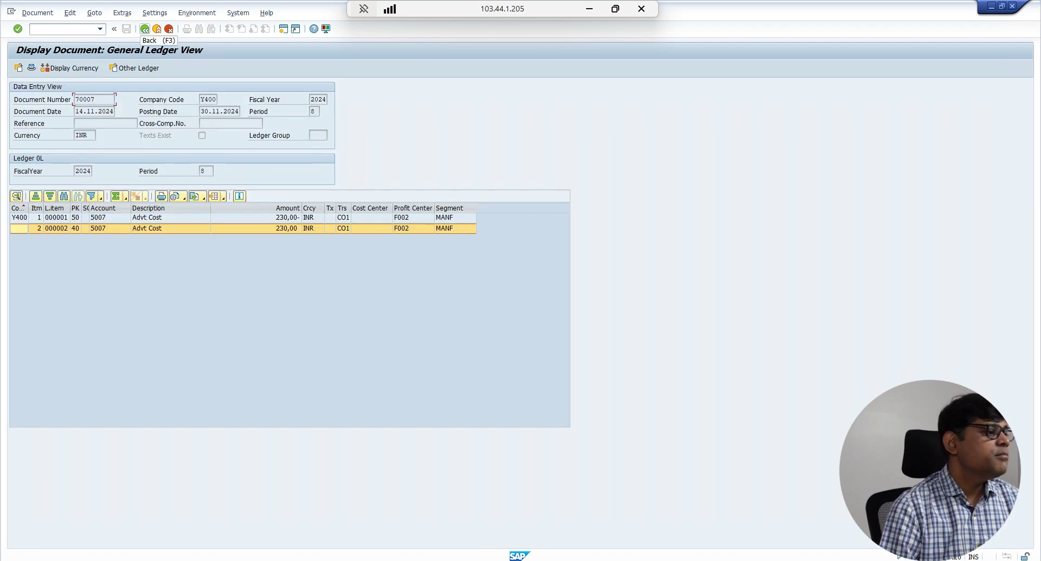
pyautogui.click(286, 218)
pyautogui.click(286, 228)
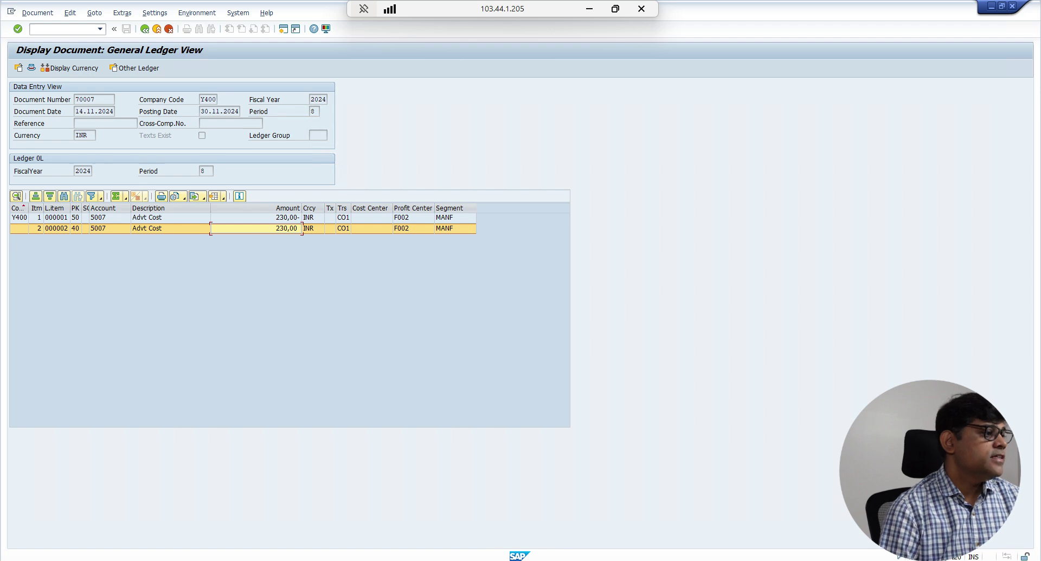
# Switch to the ACDOCA session, add the copied settlement document number to the Document Number selection alongside 10015, and run the table display
pyautogui.click(168, 560)
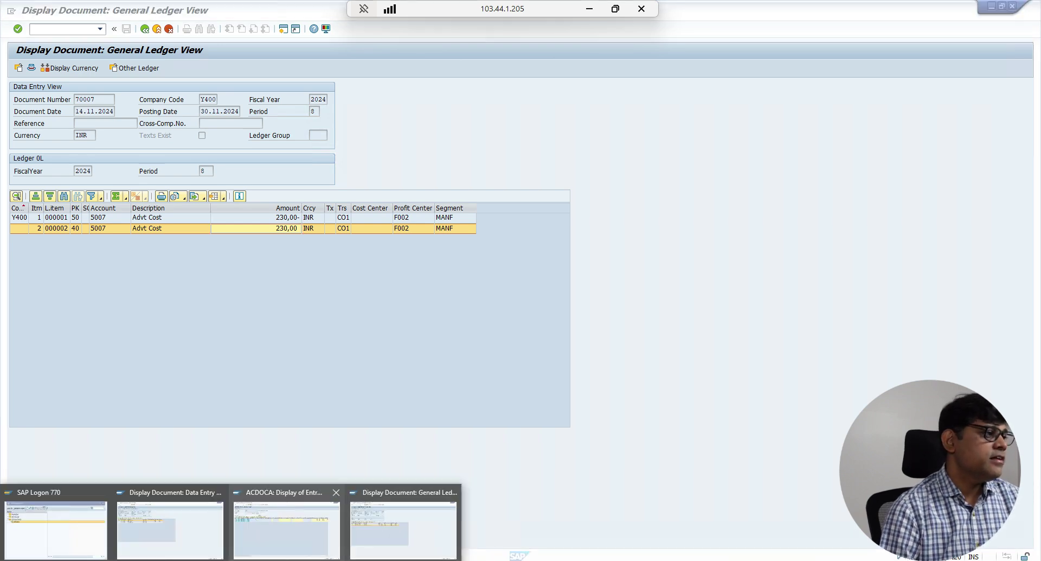
pyautogui.click(287, 529)
pyautogui.press('F3')
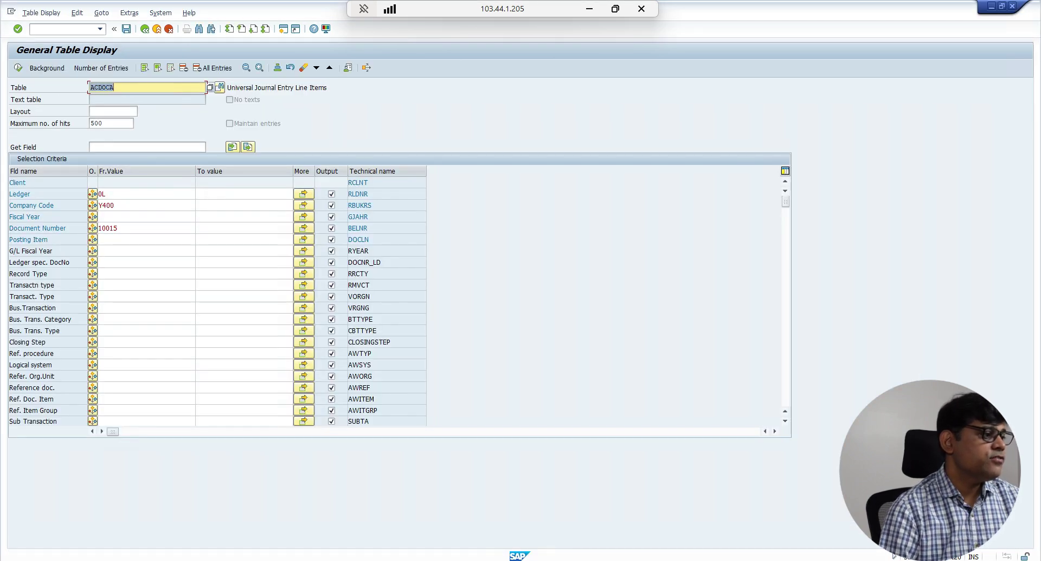
pyautogui.click(303, 228)
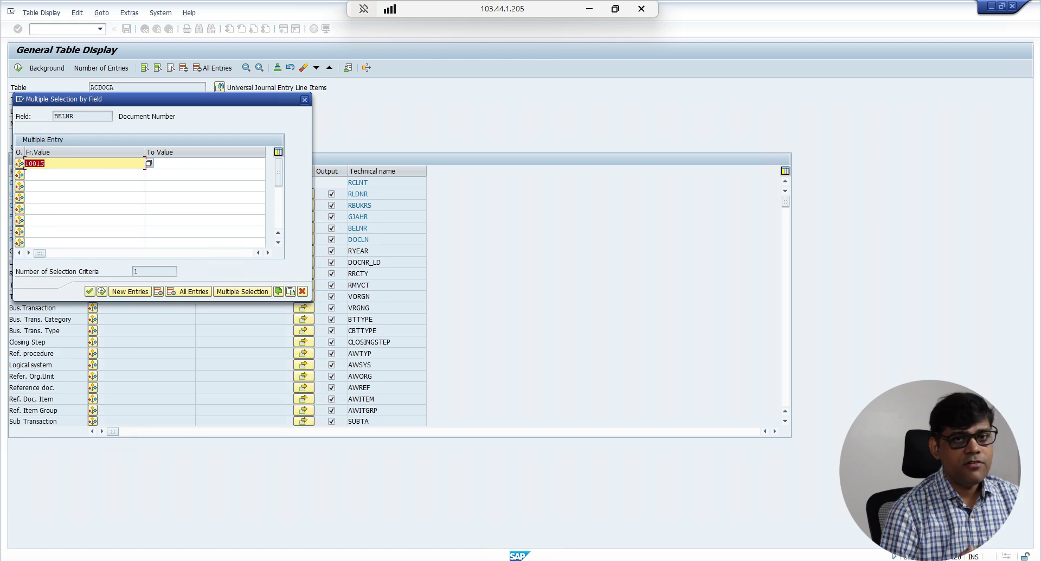
pyautogui.press('Down')
pyautogui.hotkey('ctrl', 'v')
pyautogui.press('F8')
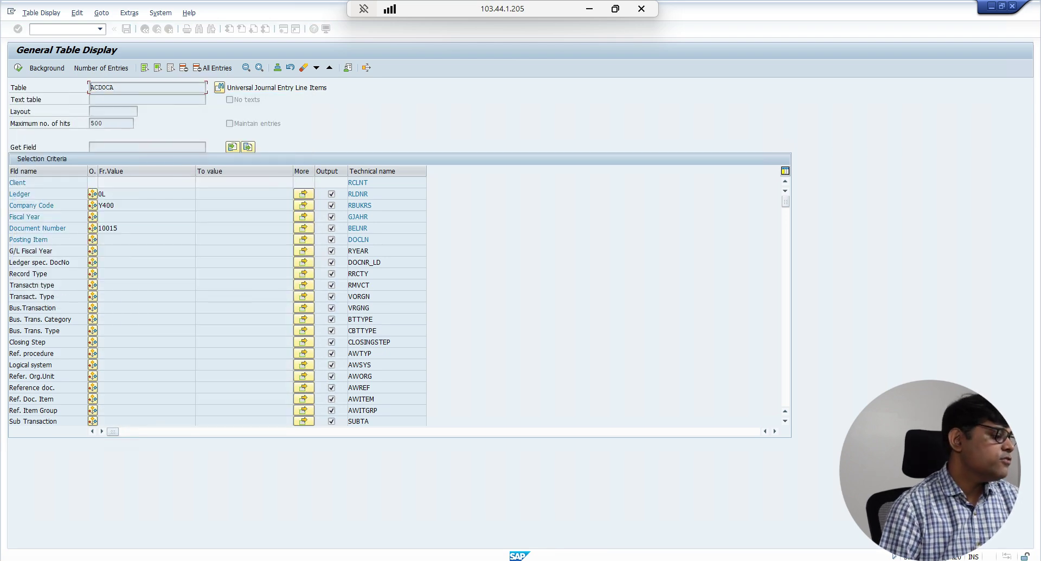
pyautogui.press('F8')
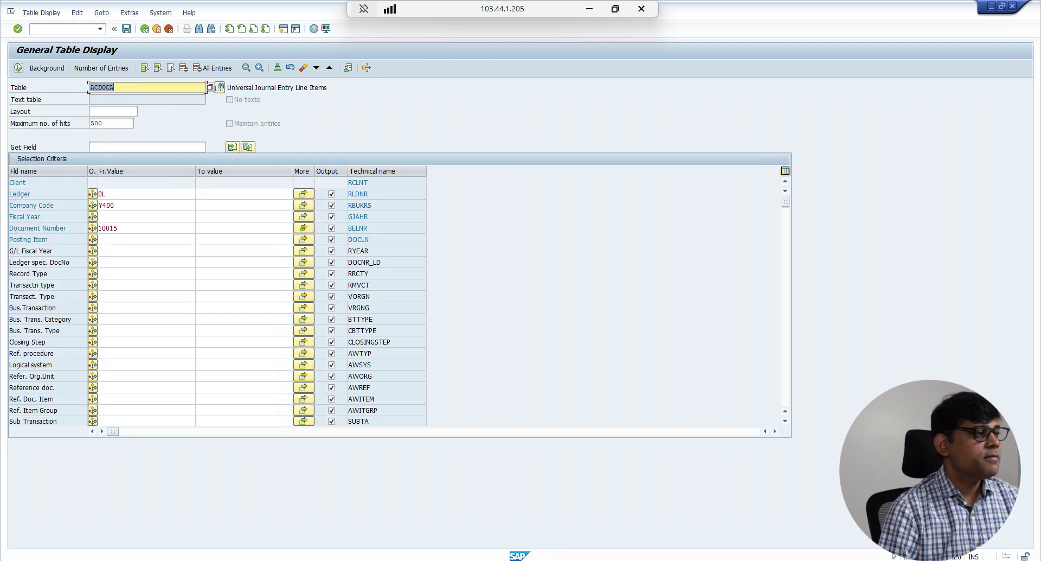
# Examine the ACDOCA lines of the expense and settlement documents, comparing their reference, currency, account, profit center, segment and amount columns
pyautogui.click(519, 202)
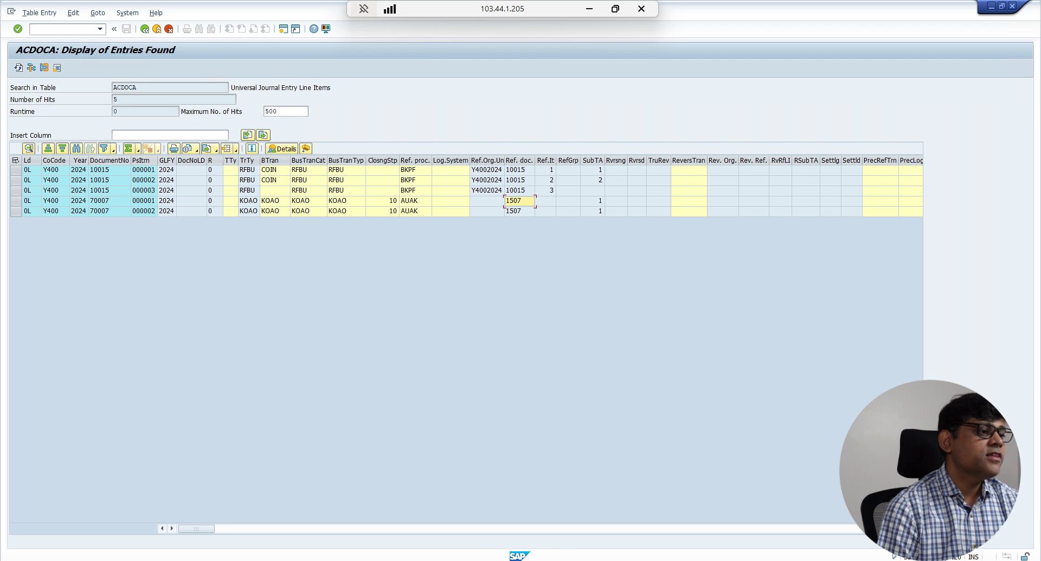
pyautogui.press('Right')
pyautogui.press('Right')
pyautogui.press('Right')
pyautogui.press('Right')
pyautogui.press('Right')
pyautogui.press('Right')
pyautogui.press('Right')
pyautogui.press('Right')
pyautogui.press('Right')
pyautogui.press('Right')
pyautogui.press('Right')
pyautogui.press('Right')
pyautogui.press('Right')
pyautogui.press('Right')
pyautogui.press('Right')
pyautogui.press('Right')
pyautogui.press('Right')
pyautogui.press('Right')
pyautogui.press('Right')
pyautogui.press('Right')
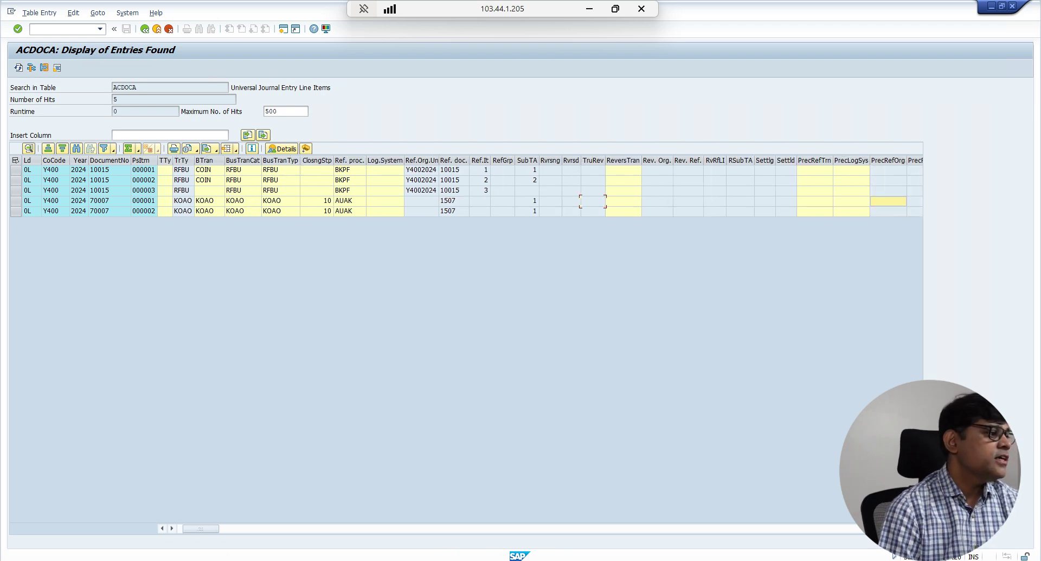
pyautogui.press('Right')
pyautogui.press('Right')
pyautogui.press('Right')
pyautogui.press('Right')
pyautogui.press('Right')
pyautogui.press('Right')
pyautogui.press('Right')
pyautogui.press('Right')
pyautogui.press('Right')
pyautogui.press('Right')
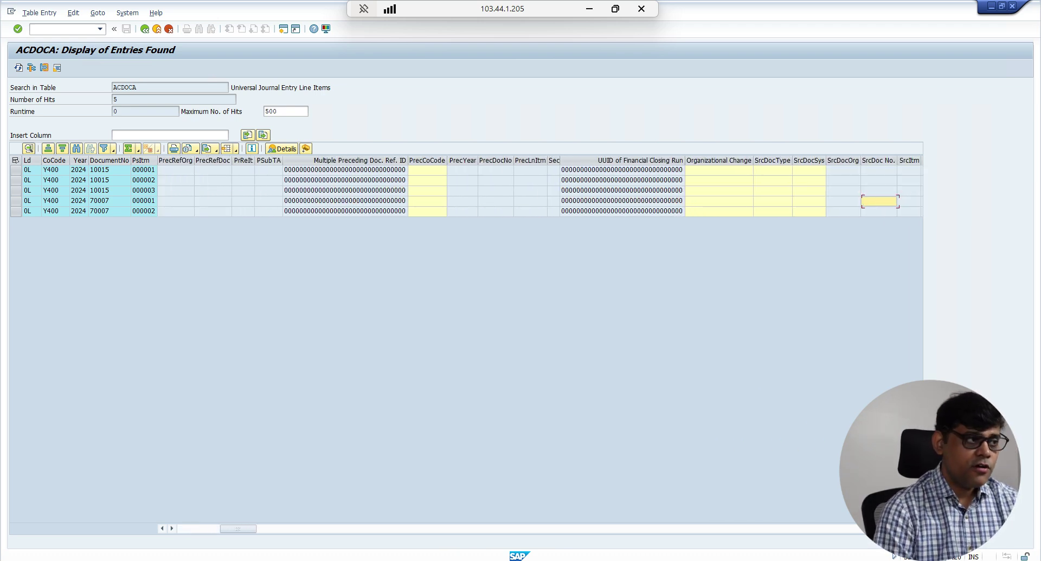
pyautogui.press('Right')
pyautogui.press('Right')
pyautogui.press('Right')
pyautogui.press('Right')
pyautogui.press('Right')
pyautogui.press('Right')
pyautogui.press('Right')
pyautogui.press('Right')
pyautogui.press('Right')
pyautogui.press('Right')
pyautogui.press('Right')
pyautogui.press('Right')
pyautogui.press('Right')
pyautogui.press('Right')
pyautogui.press('Right')
pyautogui.press('Right')
pyautogui.press('Right')
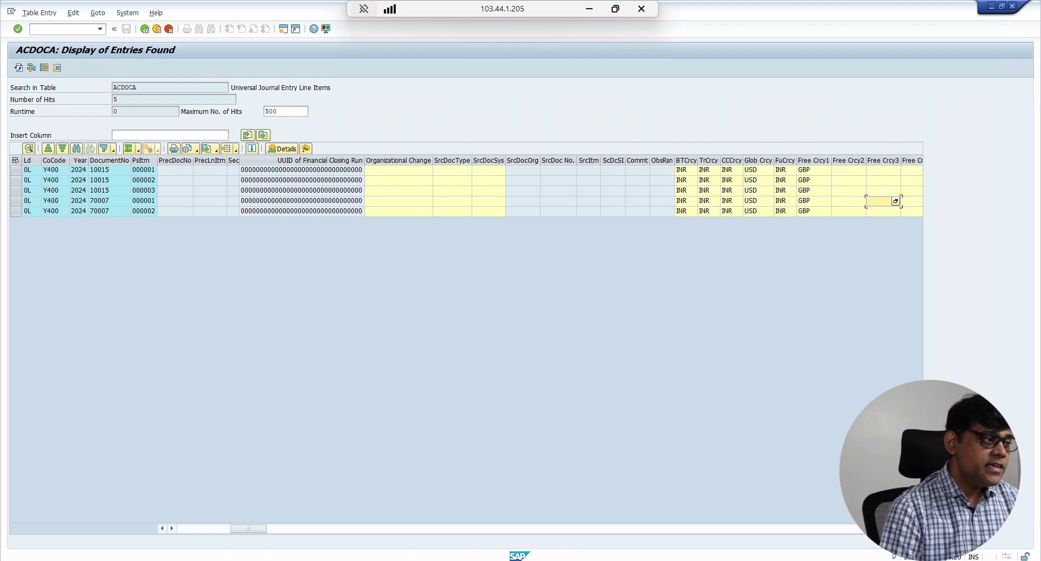
pyautogui.press('Right')
pyautogui.press('Right')
pyautogui.press('Right')
pyautogui.press('Right')
pyautogui.press('Right')
pyautogui.press('Right')
pyautogui.press('Right')
pyautogui.press('Right')
pyautogui.press('Right')
pyautogui.press('Right')
pyautogui.press('Right')
pyautogui.press('Right')
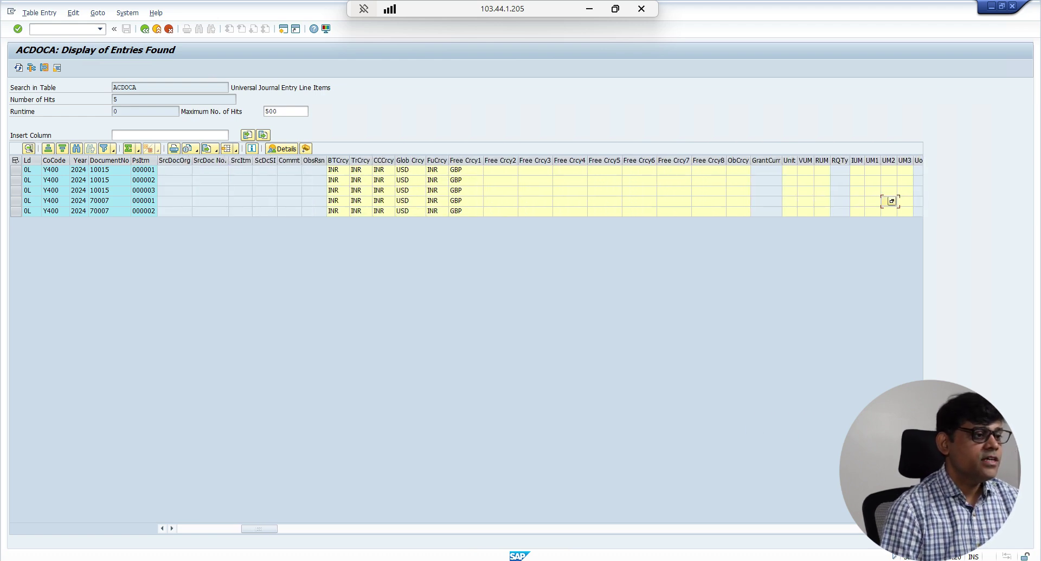
pyautogui.press('Right')
pyautogui.press('Right')
pyautogui.press('Right')
pyautogui.press('Right')
pyautogui.press('Right')
pyautogui.press('Right')
pyautogui.press('Right')
pyautogui.press('Right')
pyautogui.press('Right')
pyautogui.press('Right')
pyautogui.press('Right')
pyautogui.press('Right')
pyautogui.press('Right')
pyautogui.press('Right')
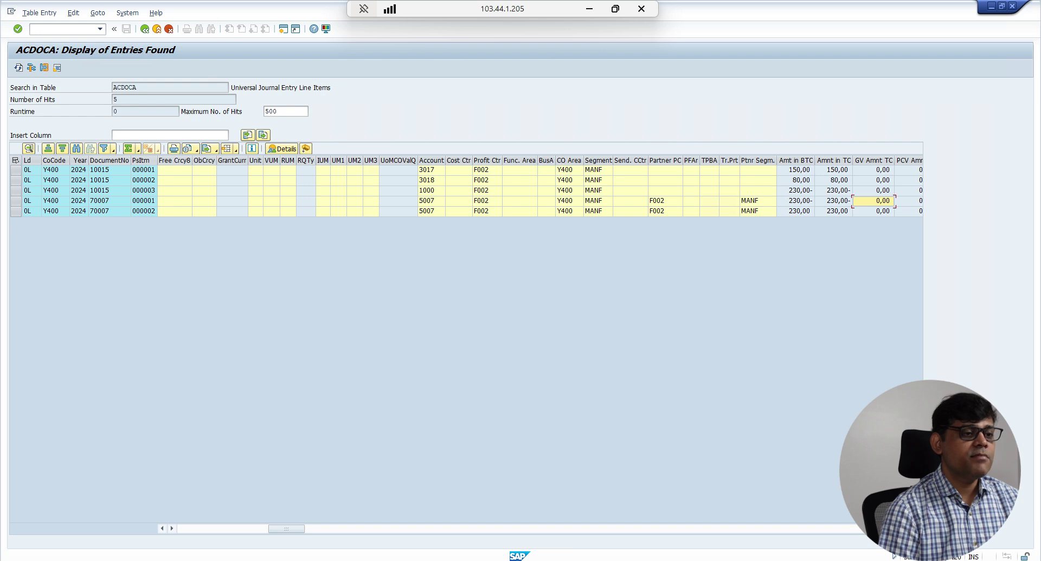
# Open the detailed display of the settlement document's debit line and inspect its profitability segment number and object class
pyautogui.click(796, 211)
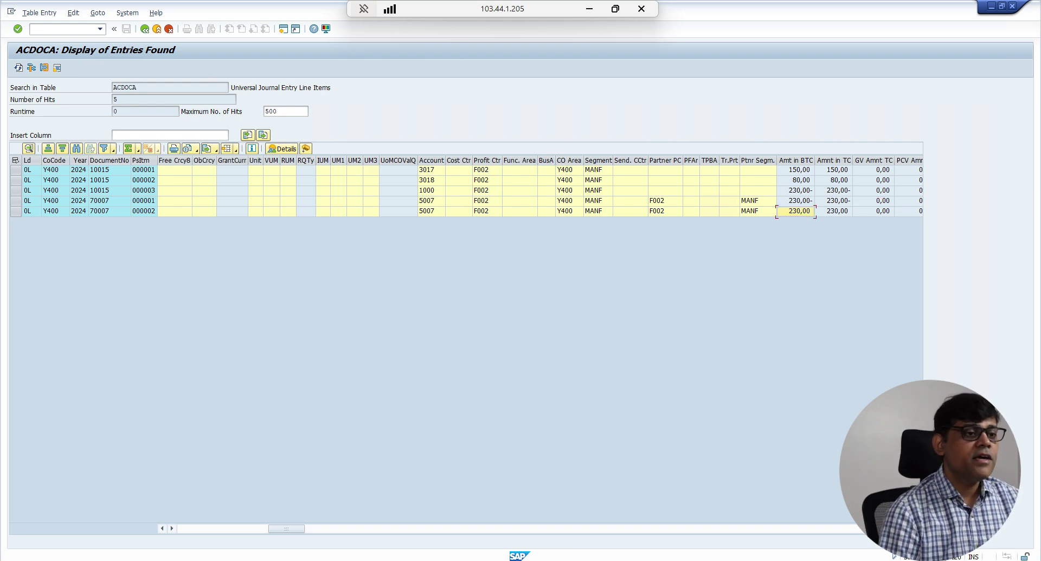
pyautogui.click(29, 148)
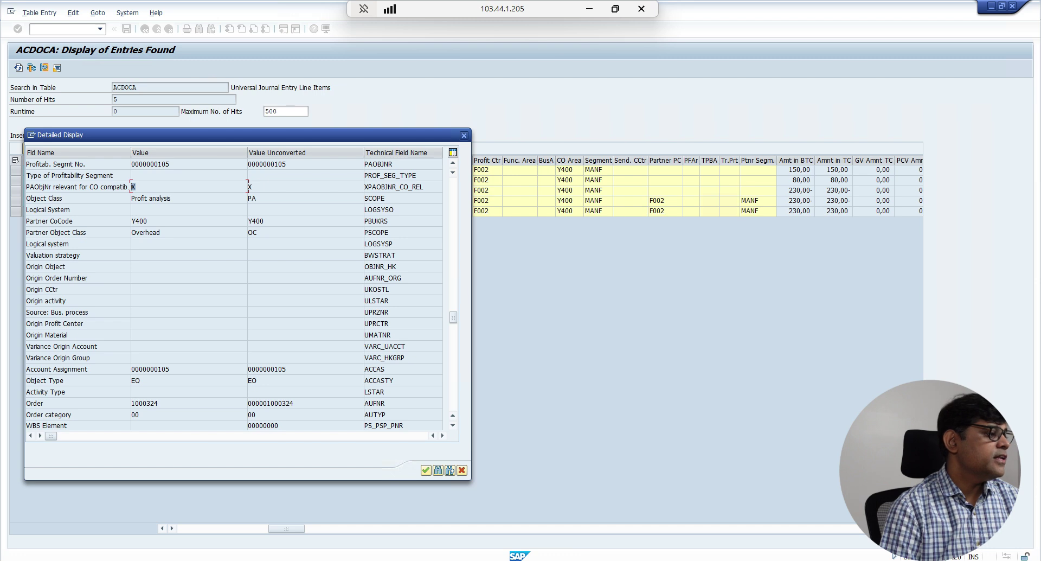
pyautogui.click(151, 198)
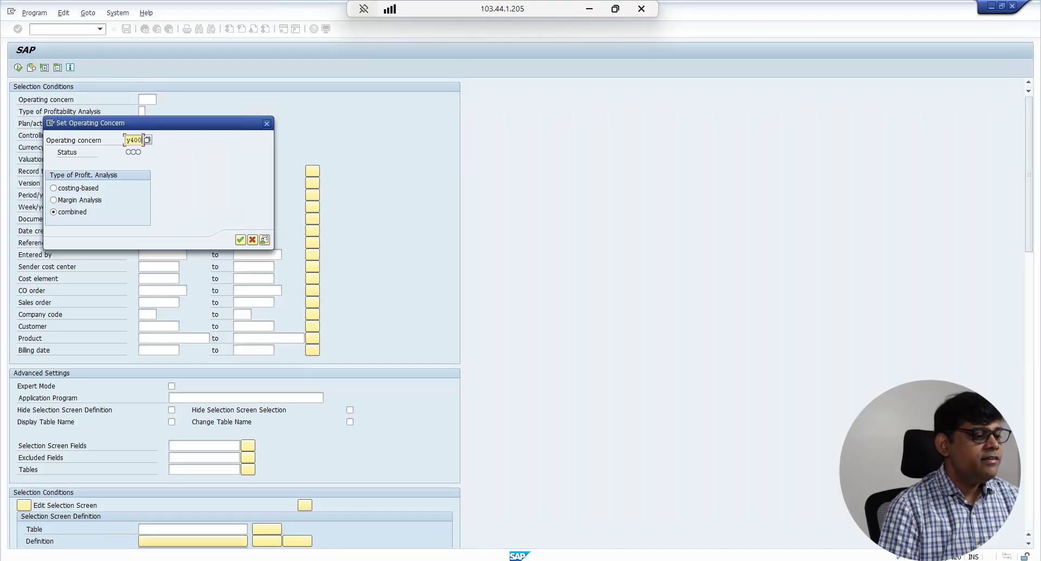
# Set the operating concern to Y400 for the actual line items report and accept the Margin Analysis type
pyautogui.press('Return')
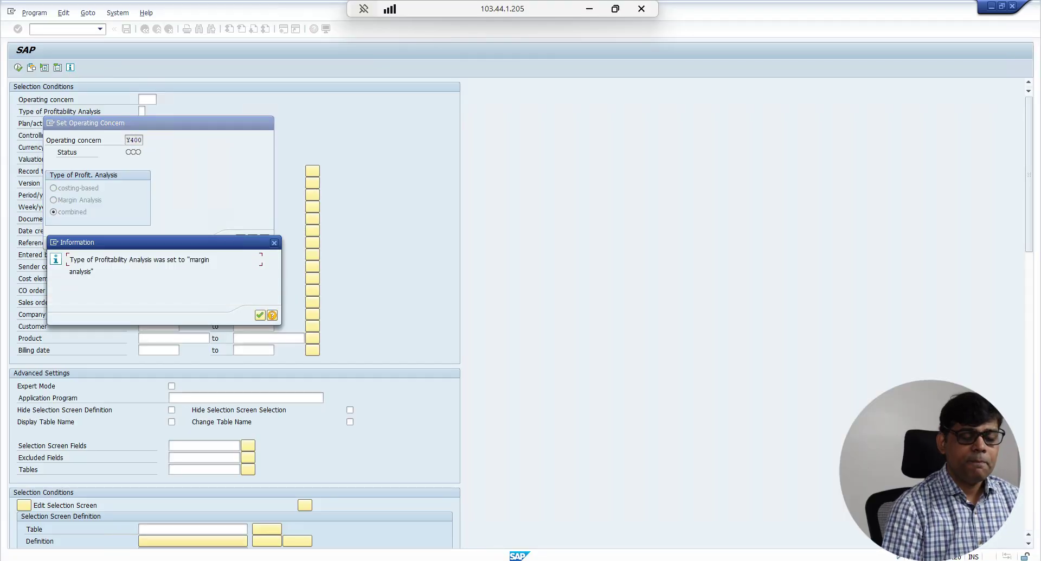
pyautogui.press('Return')
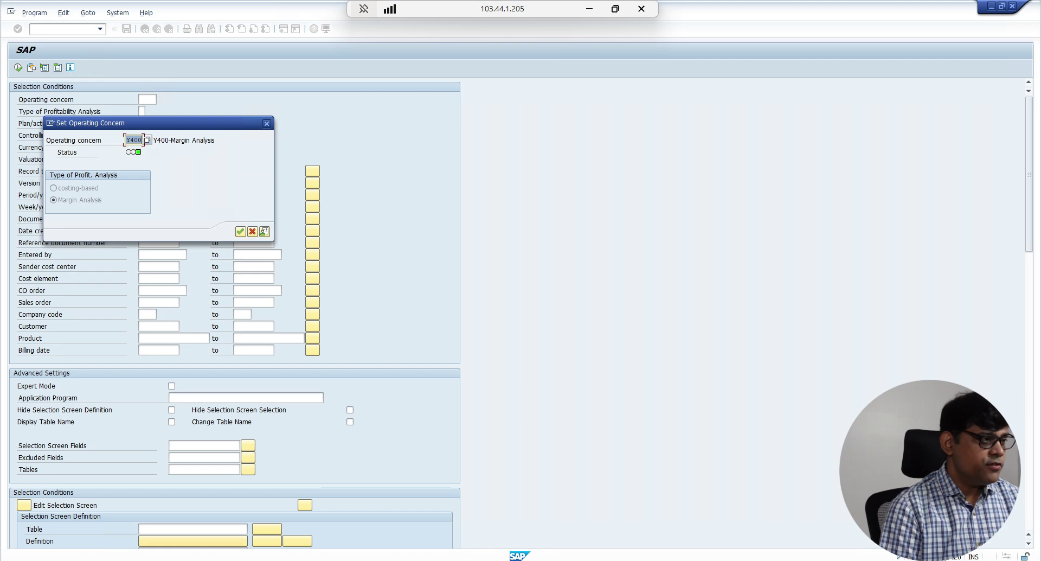
pyautogui.press('Return')
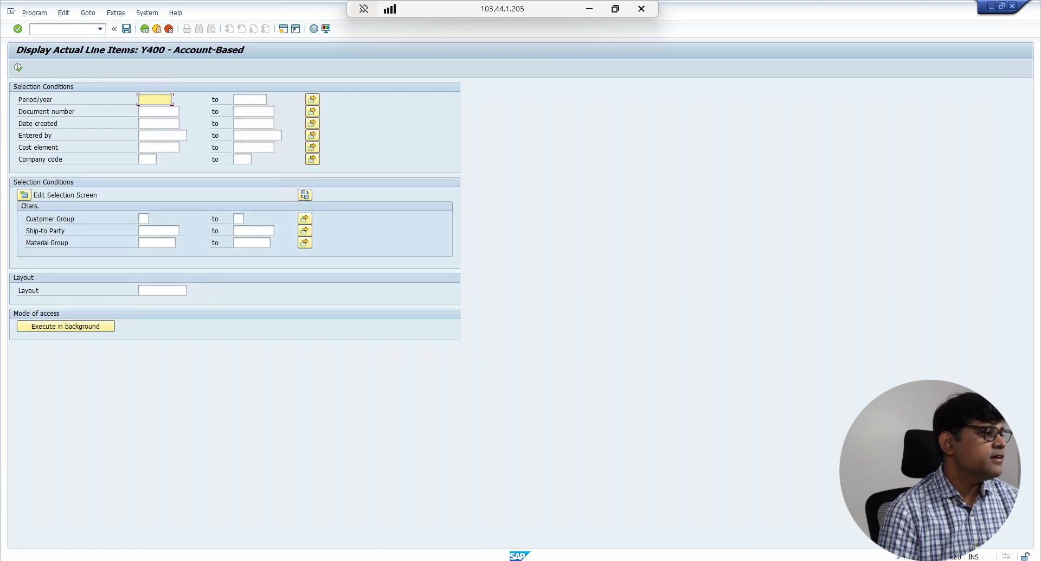
# Run the account-based actual line items report for company code Y400
pyautogui.click(146, 159)
pyautogui.write('Y400')
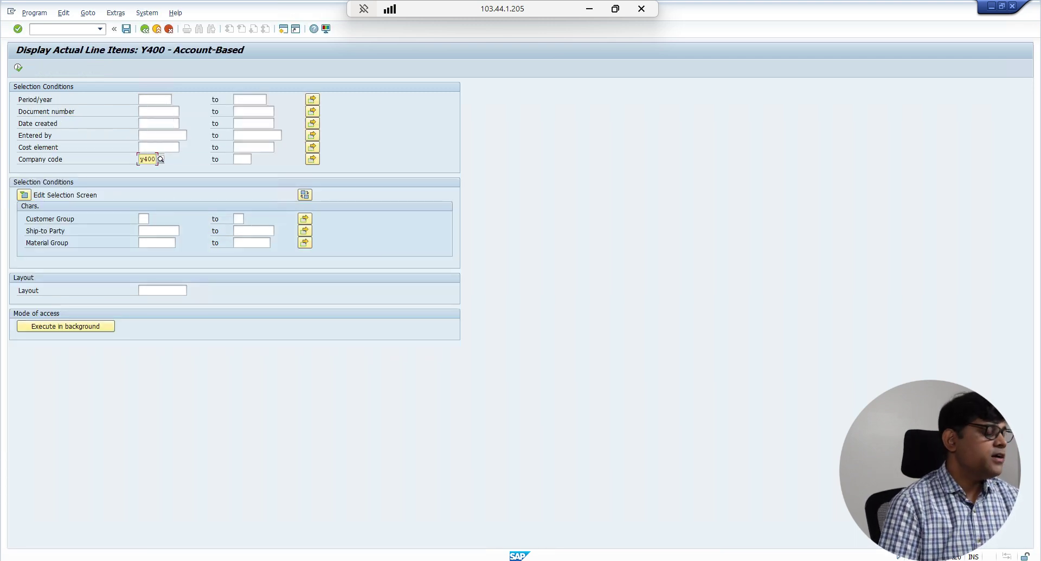
pyautogui.press('F8')
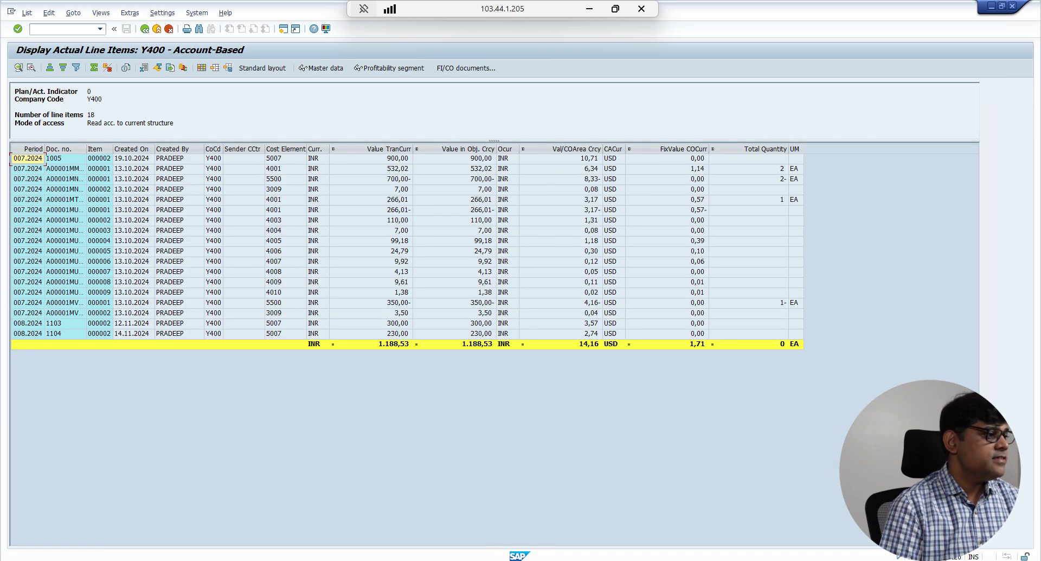
# Filter the actual line items list by the Created On date 14.11.2024
pyautogui.click(62, 159)
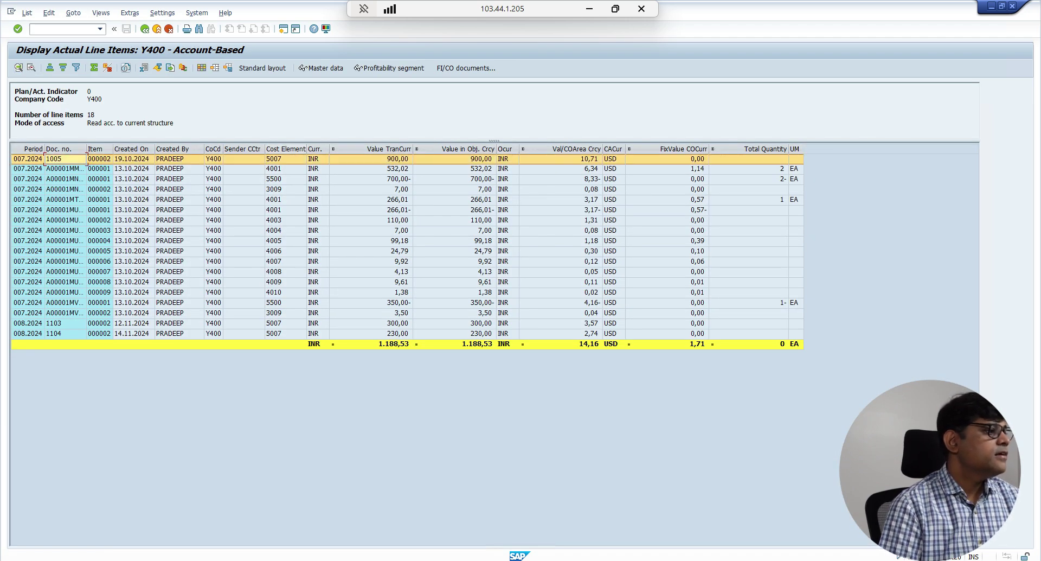
pyautogui.moveTo(113, 149); pyautogui.dragTo(113, 149)
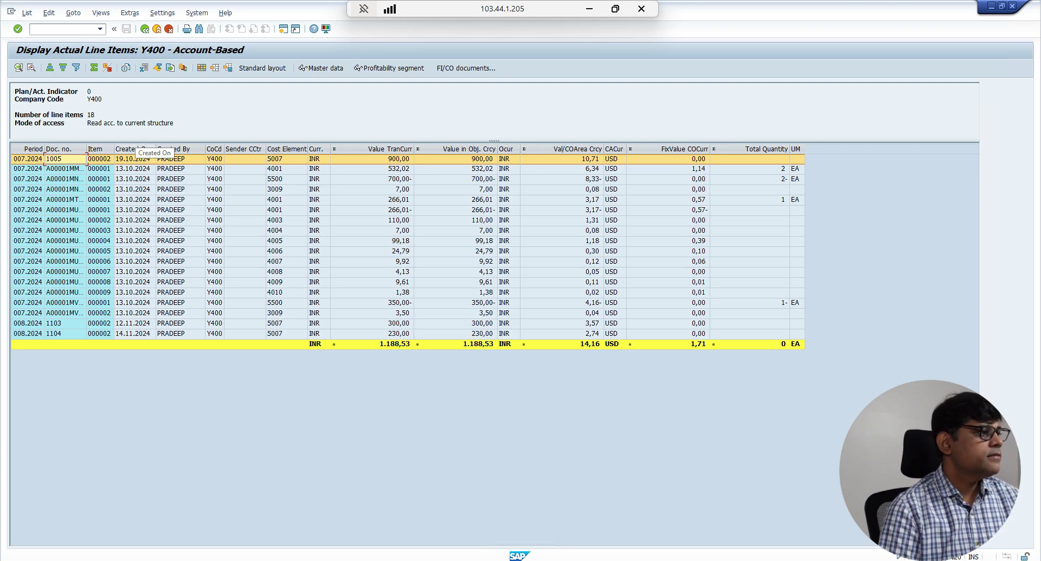
pyautogui.click(133, 148)
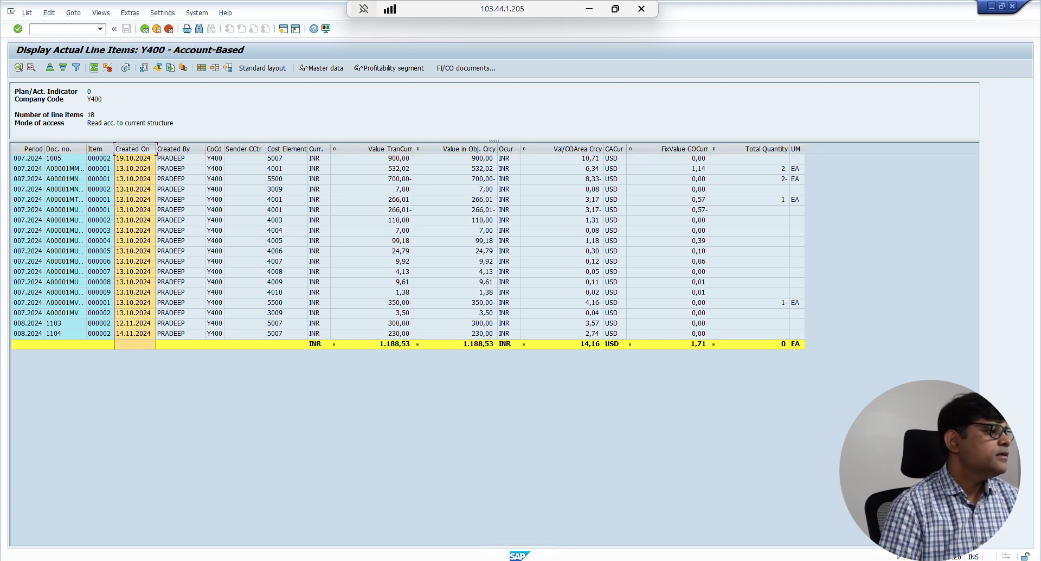
pyautogui.click(76, 67)
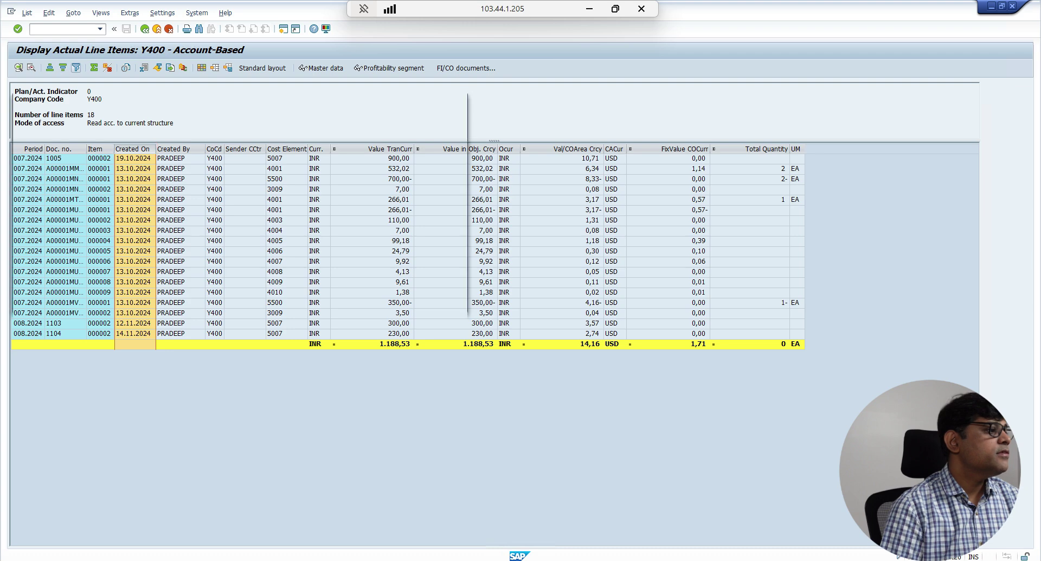
pyautogui.write('14.11.2024')
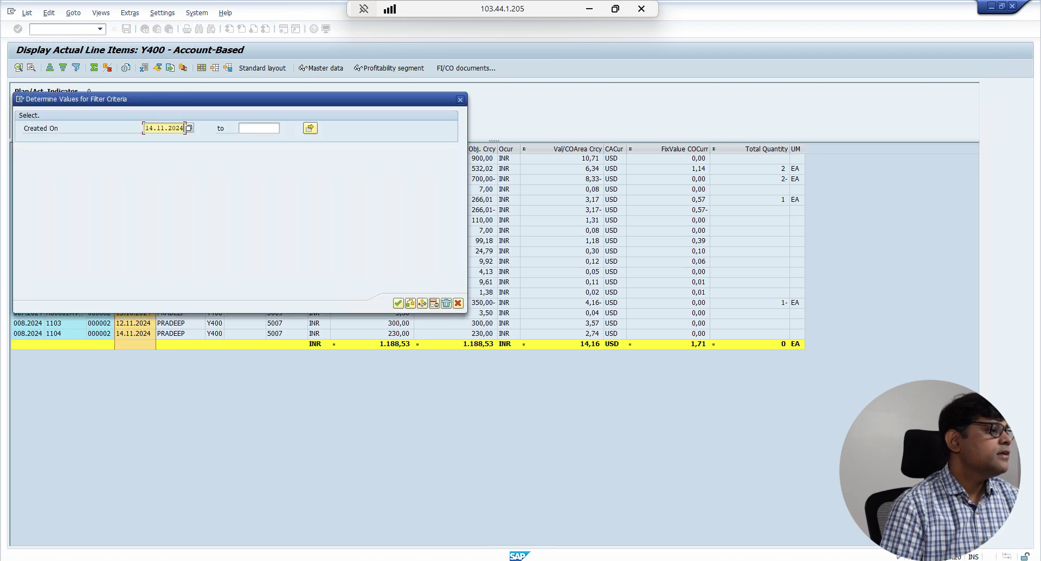
pyautogui.press('Return')
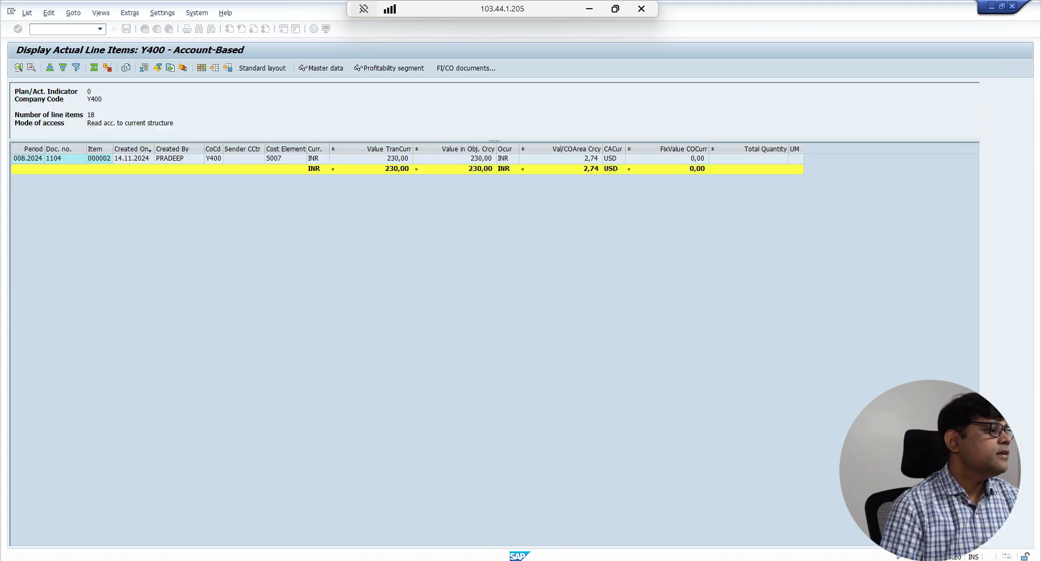
# Display the profitability segment assignment of the filtered line item and inspect its Customer and Product characteristics
pyautogui.click(456, 159)
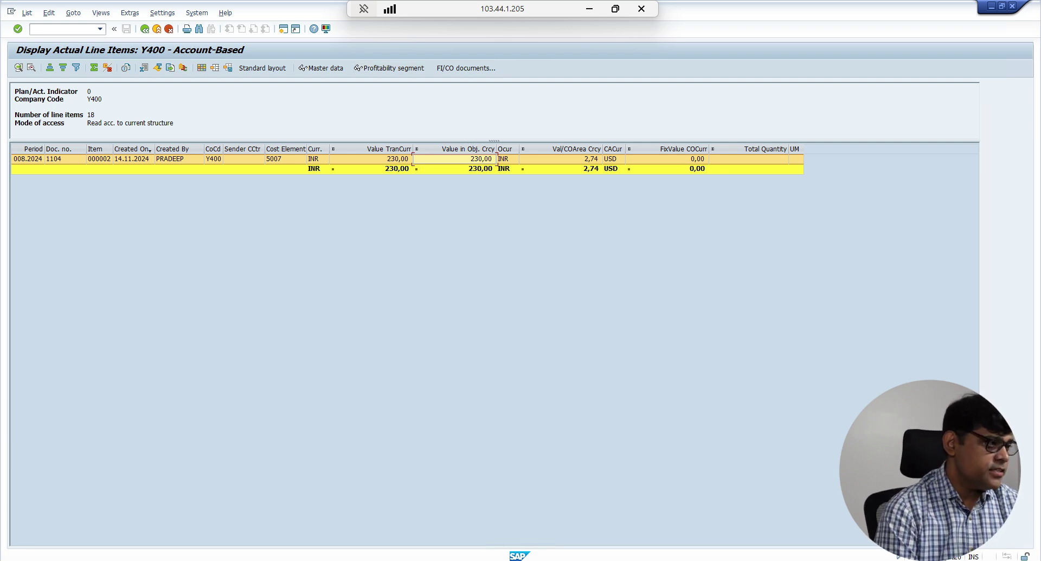
pyautogui.click(389, 68)
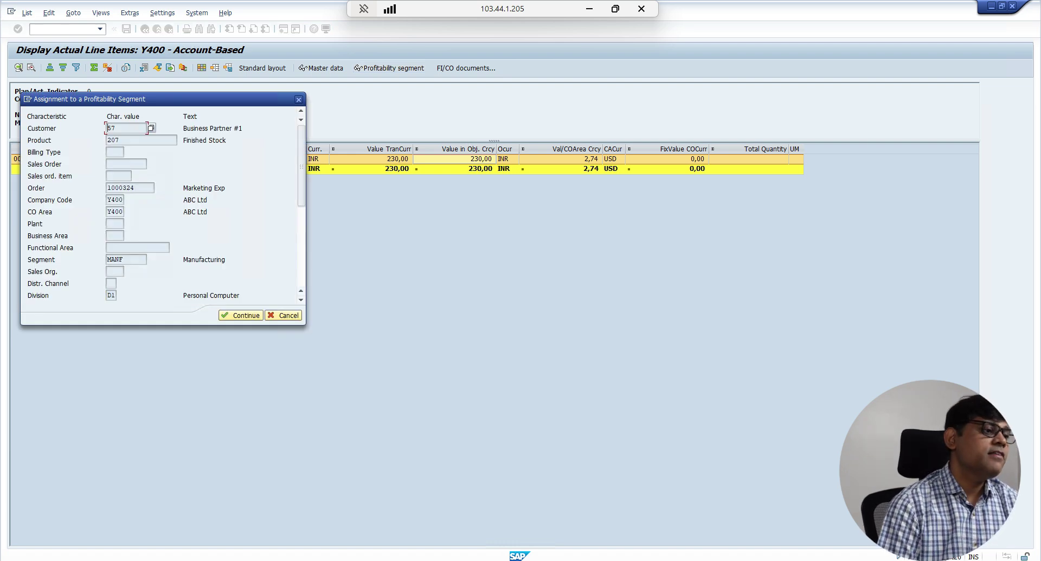
pyautogui.doubleClick(107, 128)
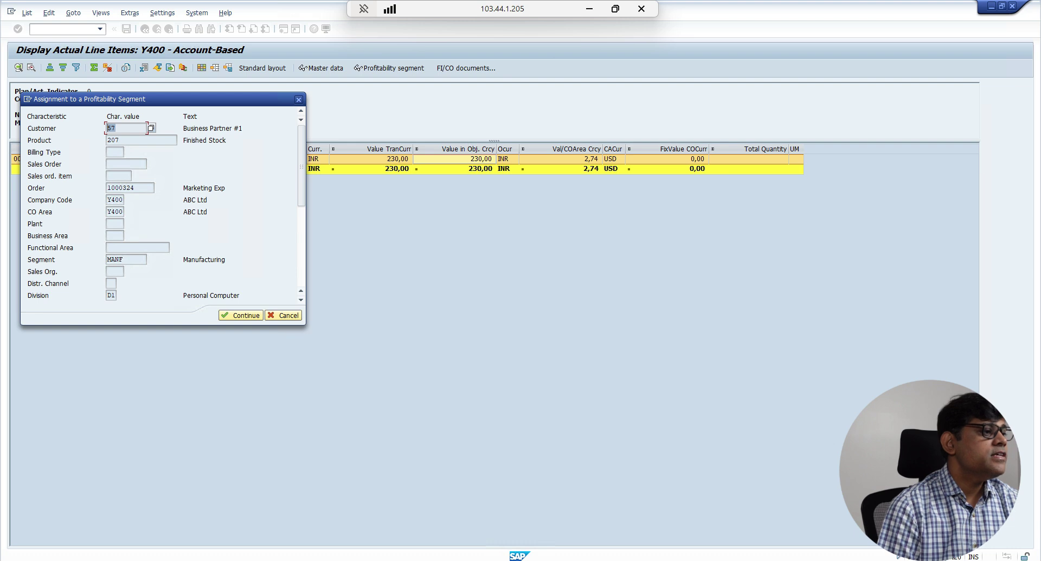
pyautogui.doubleClick(112, 140)
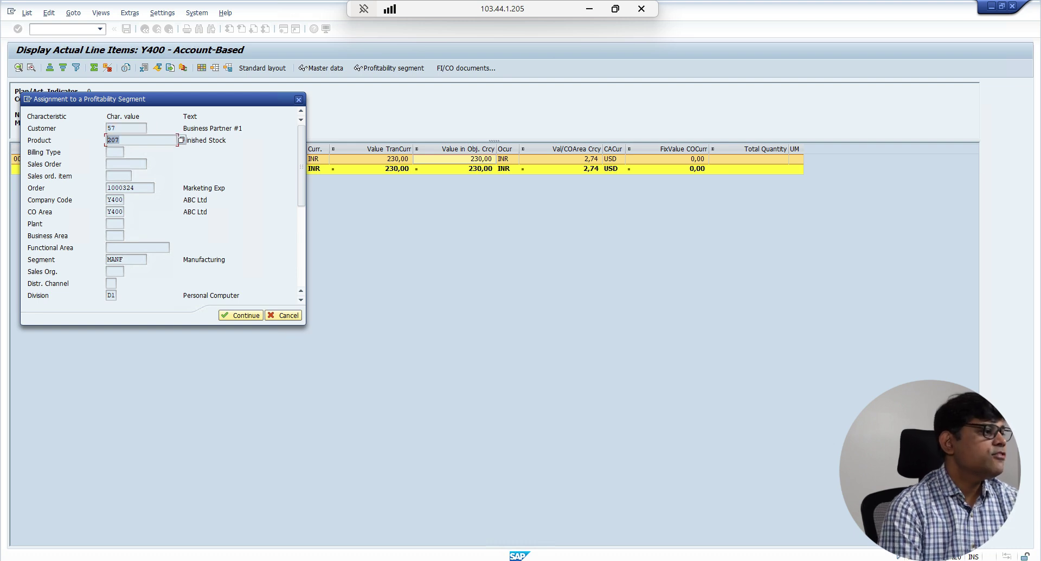